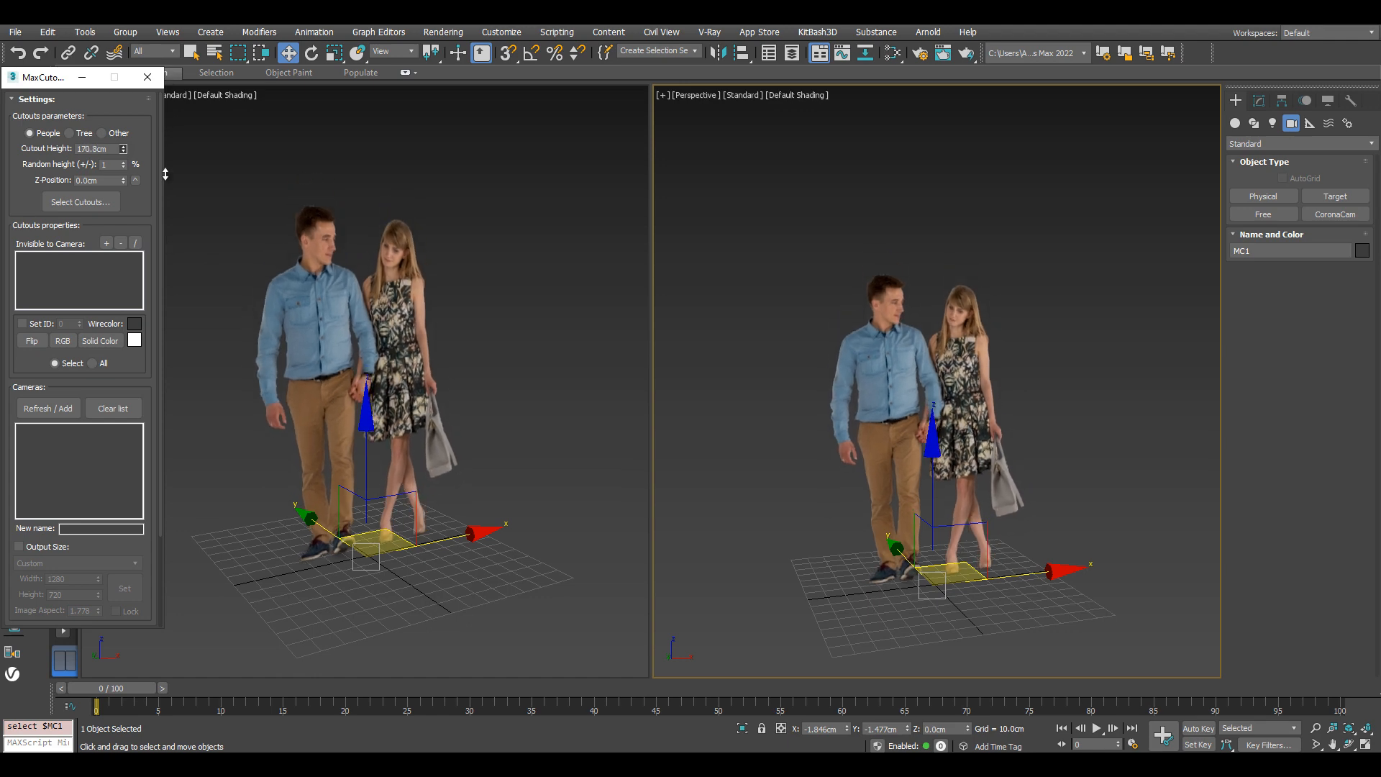
# Open the cutout picker and select _01, _02 (2), _03, _04, _10 (2) and _06 (2).png
pyautogui.moveTo(1019, 467)
pyautogui.keyDown('alt'); pyautogui.mouseDown(button='middle')
pyautogui.moveTo(807, 459)
pyautogui.moveTo(1021, 473)
pyautogui.mouseUp(button='middle'); pyautogui.keyUp('alt')
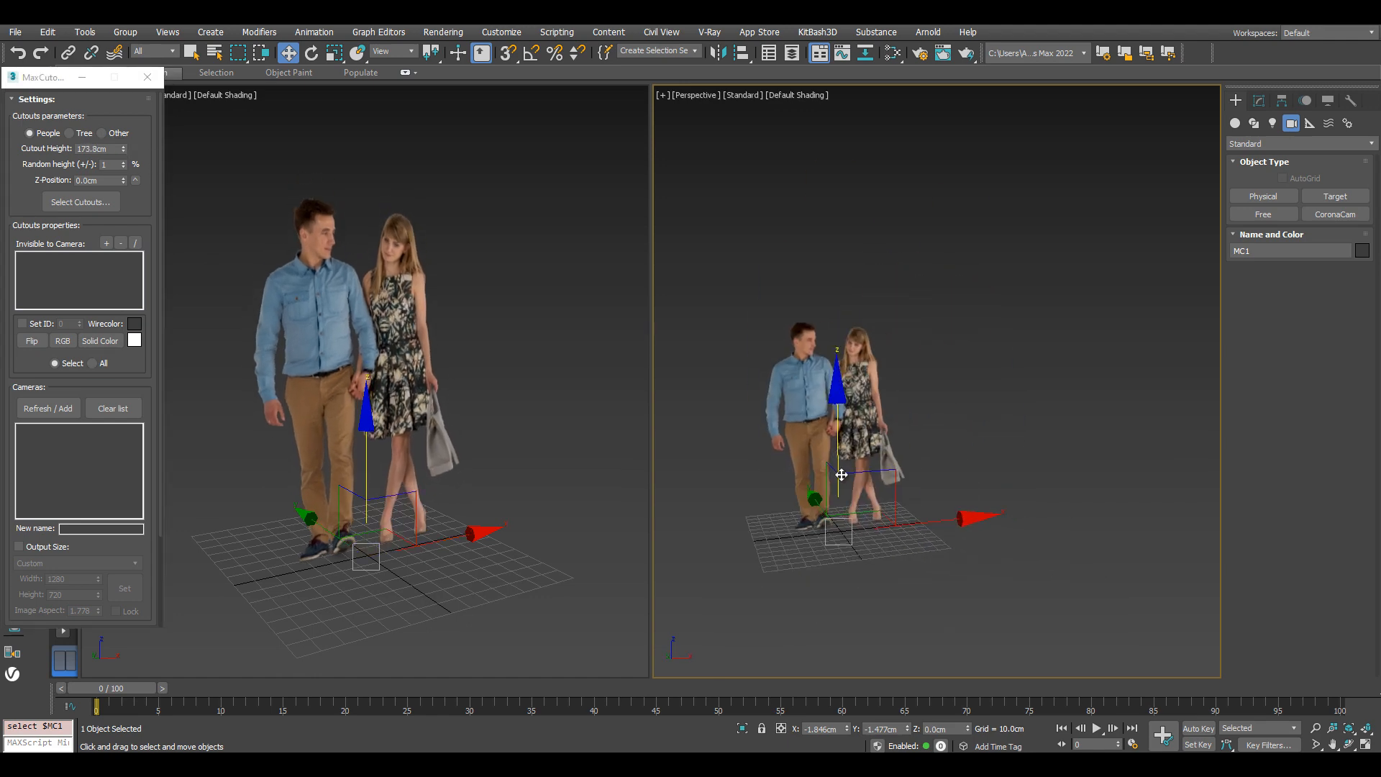
pyautogui.click(81, 202)
pyautogui.keyDown('ctrl'); pyautogui.click(314, 203); pyautogui.keyUp('ctrl')
pyautogui.keyDown('ctrl'); pyautogui.click(395, 203); pyautogui.keyUp('ctrl')
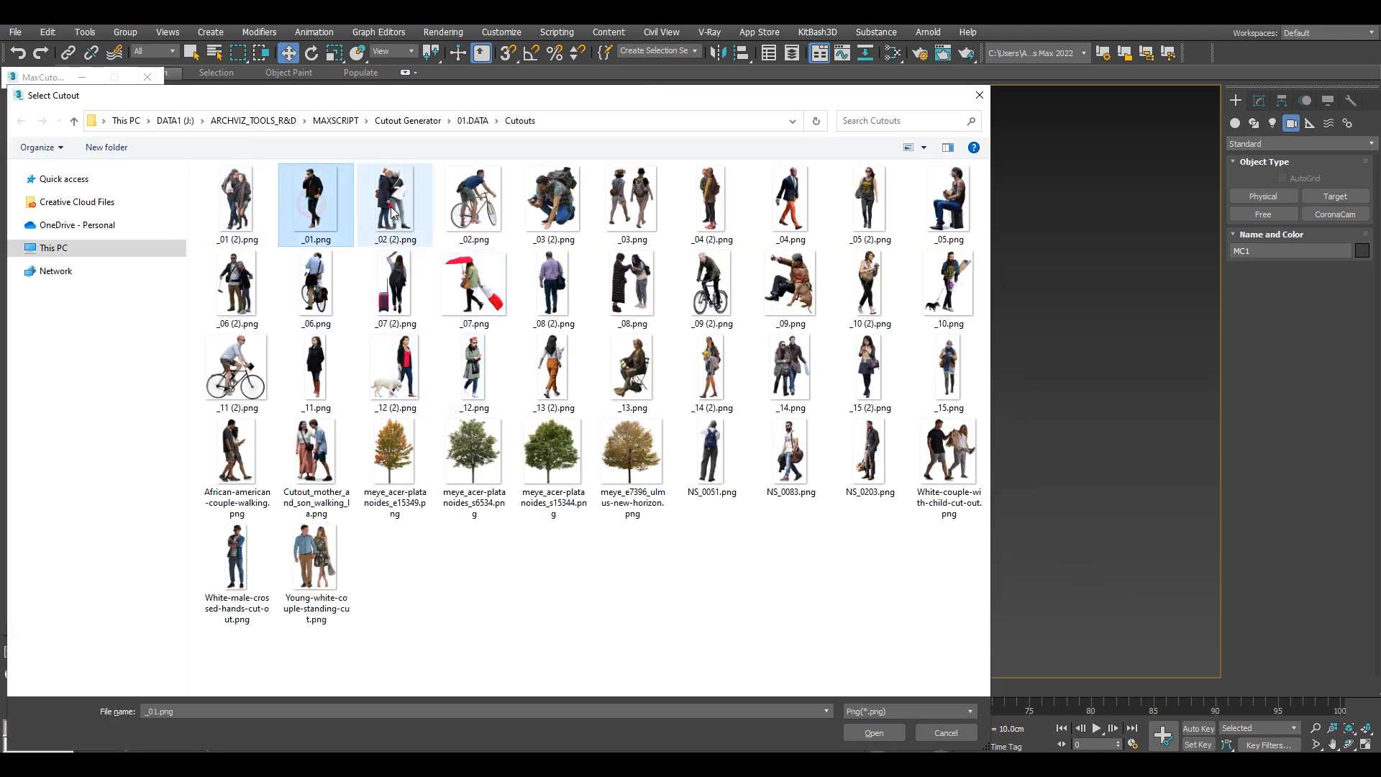
pyautogui.keyDown('ctrl'); pyautogui.click(632, 202); pyautogui.keyUp('ctrl')
pyautogui.keyDown('ctrl'); pyautogui.click(790, 203); pyautogui.keyUp('ctrl')
pyautogui.keyDown('ctrl'); pyautogui.click(868, 286); pyautogui.keyUp('ctrl')
pyautogui.keyDown('ctrl'); pyautogui.click(238, 288); pyautogui.keyUp('ctrl')
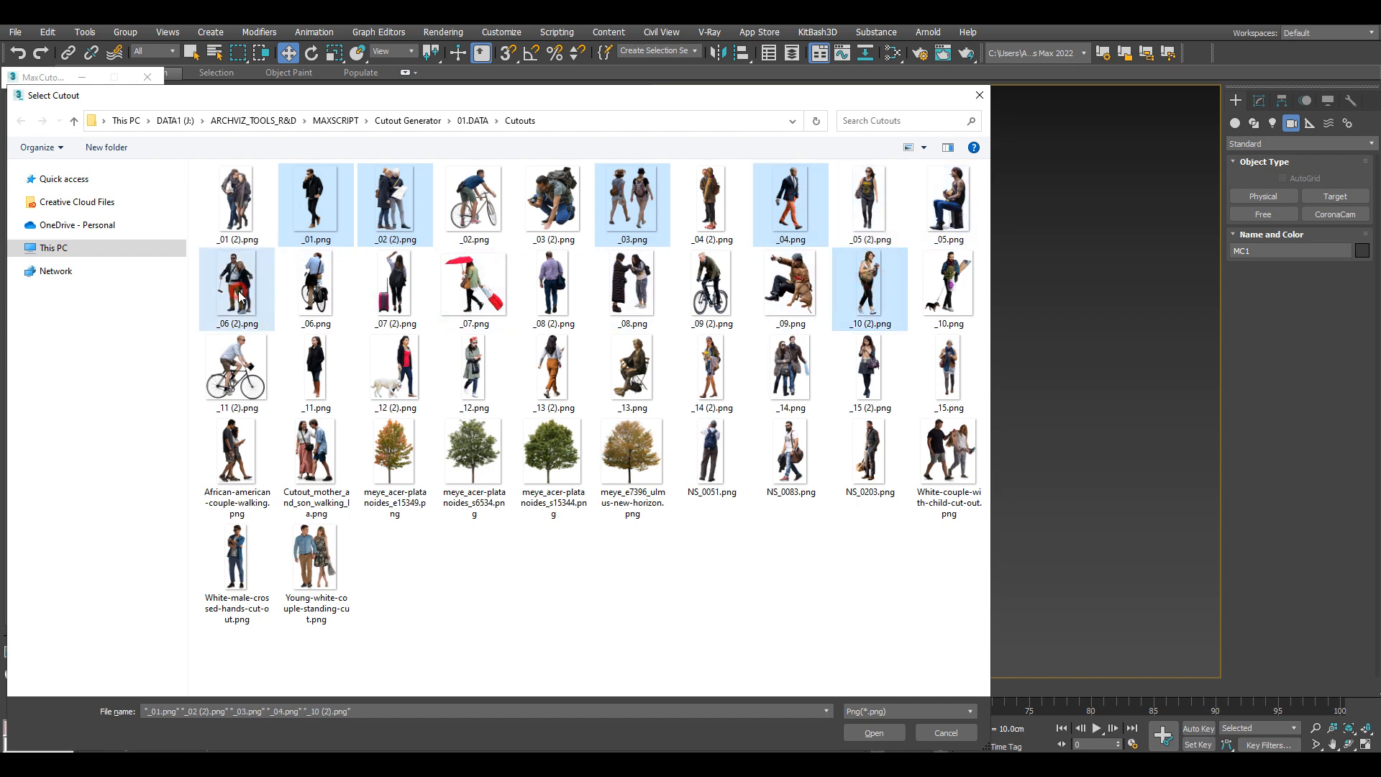
# Add NS_0051, NS_0083, NS_0203, White-couple-with-child, White-male-crossed-hands and African-american-couple-walking to the selection and load all chosen cutouts
pyautogui.keyDown('ctrl'); pyautogui.click(943, 457); pyautogui.keyUp('ctrl')
pyautogui.keyDown('ctrl'); pyautogui.click(868, 454); pyautogui.keyUp('ctrl')
pyautogui.keyDown('ctrl'); pyautogui.click(790, 454); pyautogui.keyUp('ctrl')
pyautogui.keyDown('ctrl'); pyautogui.click(712, 455); pyautogui.keyUp('ctrl')
pyautogui.keyDown('ctrl'); pyautogui.click(240, 561); pyautogui.keyUp('ctrl')
pyautogui.keyDown('ctrl'); pyautogui.click(240, 461); pyautogui.keyUp('ctrl')
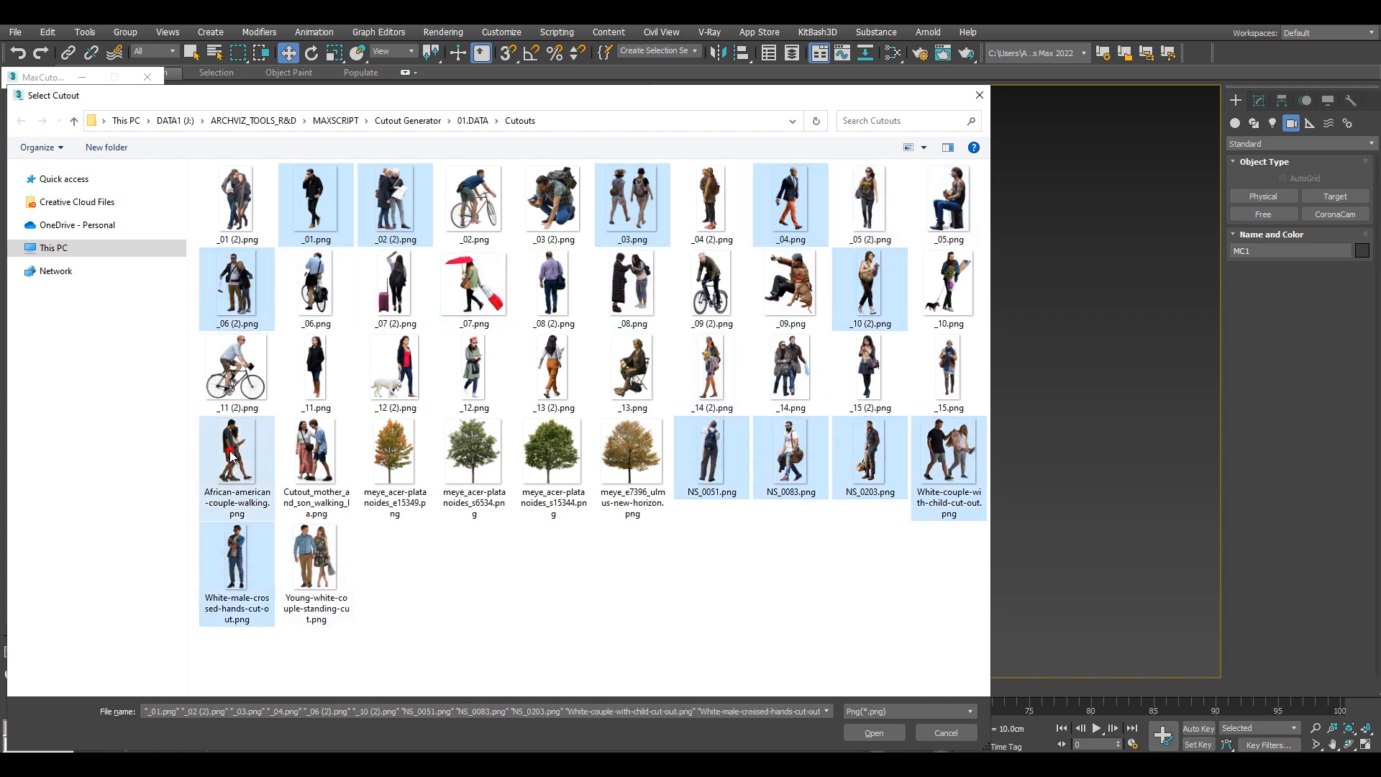
pyautogui.click(874, 732)
# Place the loaded people cutouts one by one on the ground, scattered around the standing couple
pyautogui.scroll(-3, 967, 500)
pyautogui.click(991, 430)
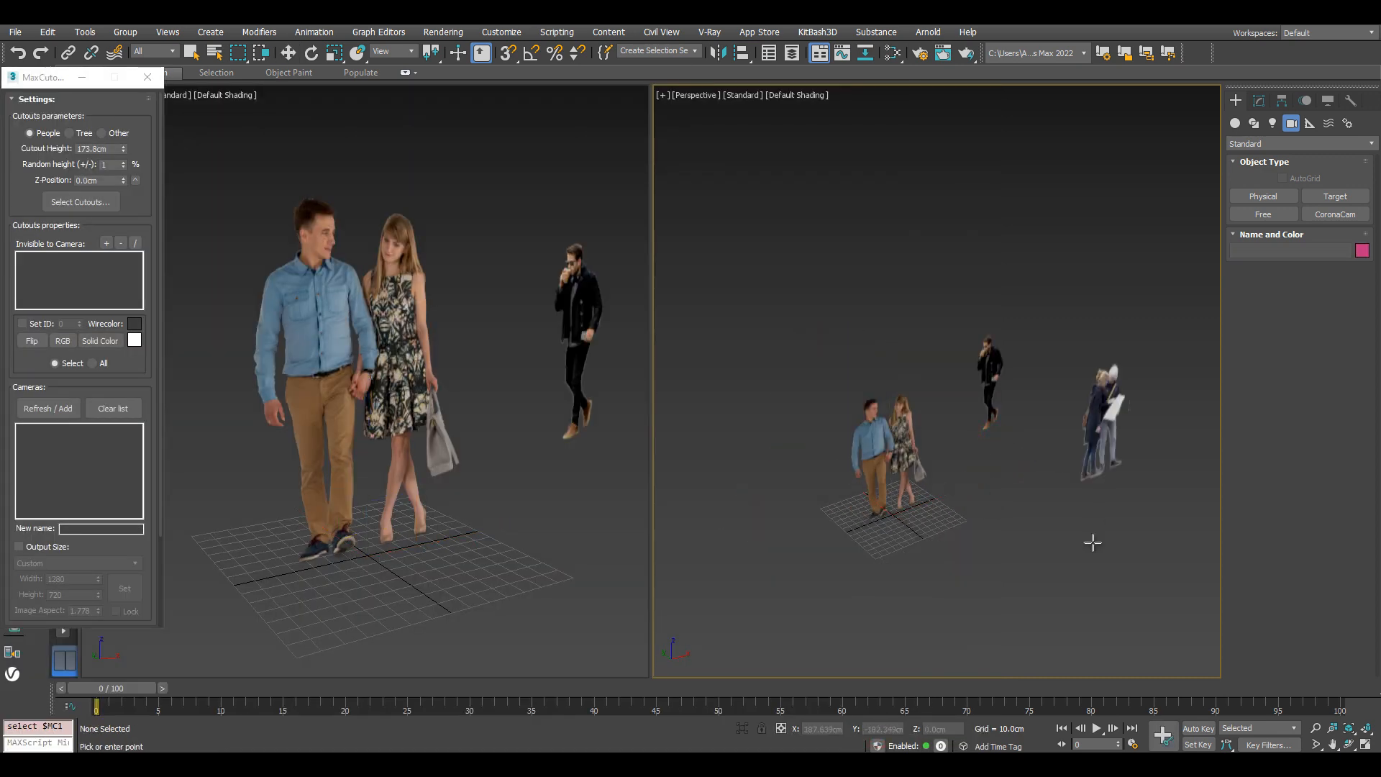
pyautogui.click(1084, 573)
pyautogui.click(776, 406)
pyautogui.click(886, 376)
pyautogui.scroll(-3, 759, 538)
pyautogui.click(742, 552)
pyautogui.click(843, 586)
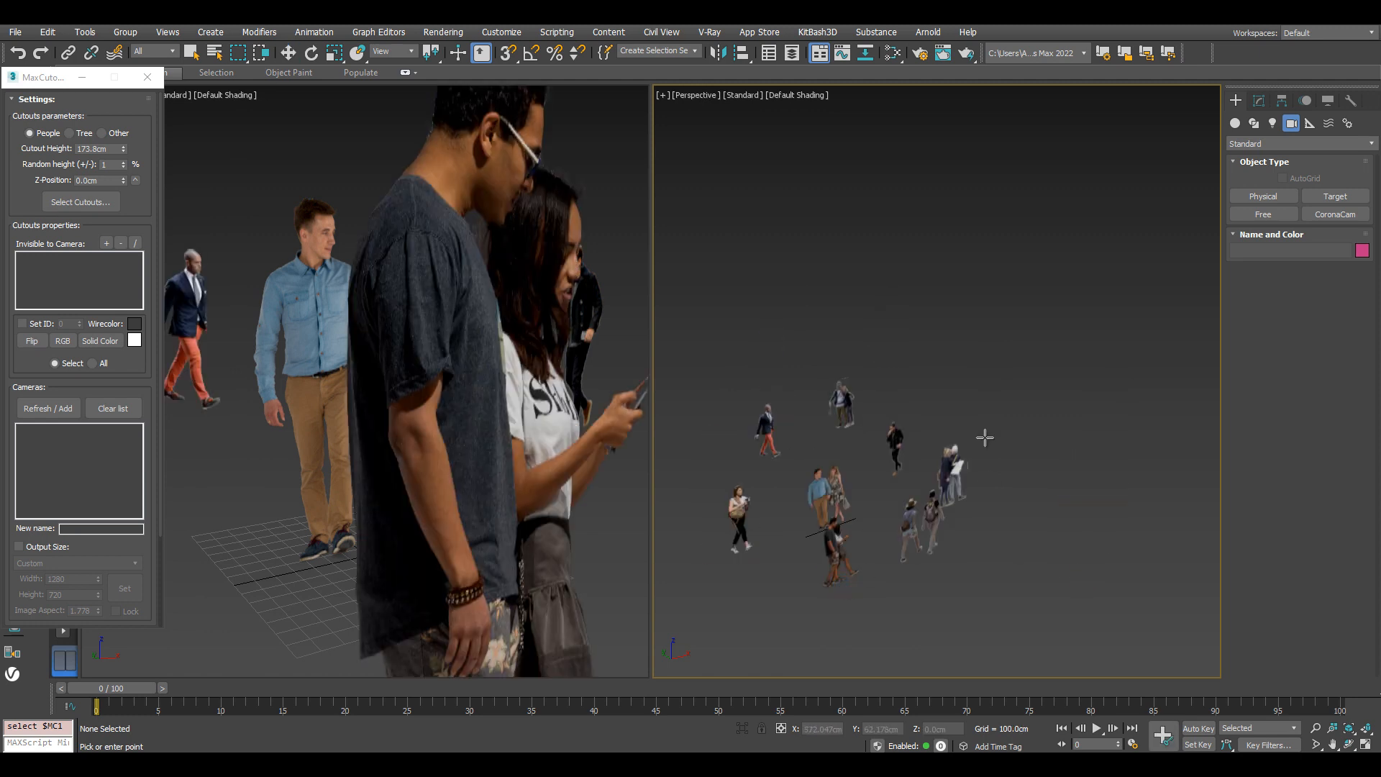
pyautogui.click(1028, 483)
# Select the bearded man with the shoulder bag and adjust his cutout height
pyautogui.moveTo(1028, 483)
pyautogui.keyDown('alt'); pyautogui.mouseDown(button='middle')
pyautogui.moveTo(954, 495)
pyautogui.moveTo(1011, 481)
pyautogui.mouseUp(button='middle'); pyautogui.keyUp('alt')
pyautogui.scroll(5, 1011, 481)
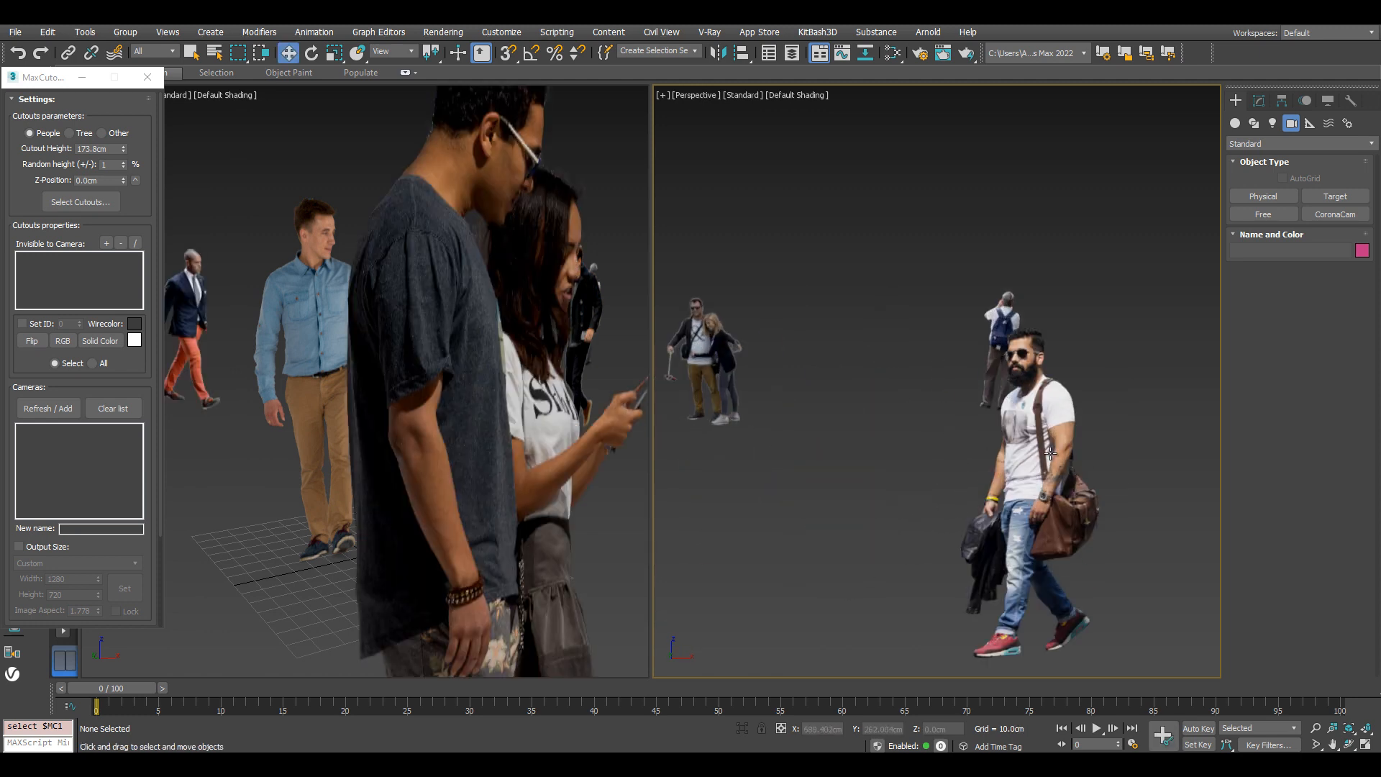
pyautogui.click(1005, 481)
pyautogui.scroll(-2, 997, 481)
pyautogui.scroll(2, 997, 480)
pyautogui.moveTo(146, 140); pyautogui.dragTo(146, 147)
# Select the walking man in the blue jacket and set his cutout height to 177.7 cm
pyautogui.moveTo(963, 461); pyautogui.dragTo(1121, 453, button='middle')
pyautogui.scroll(-5, 1108, 428)
pyautogui.click(727, 373)
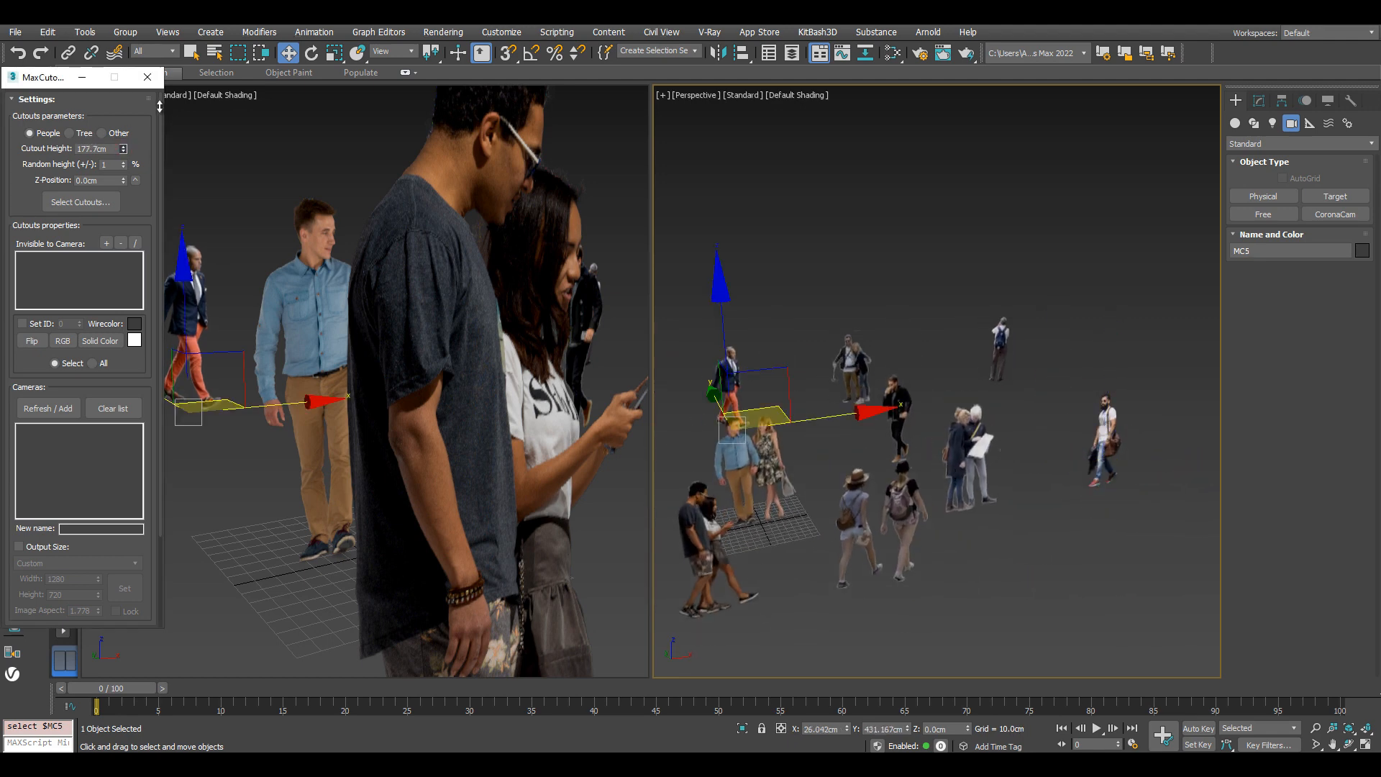
# Create two CoronaCam cameras on different sides of the crowd, both aimed at a point among the people
pyautogui.scroll(-5, 1036, 467)
pyautogui.keyDown('alt'); pyautogui.moveTo(1014, 480); pyautogui.dragTo(1029, 435, button='middle'); pyautogui.keyUp('alt')
pyautogui.scroll(2, 1028, 438)
pyautogui.click(1333, 213)
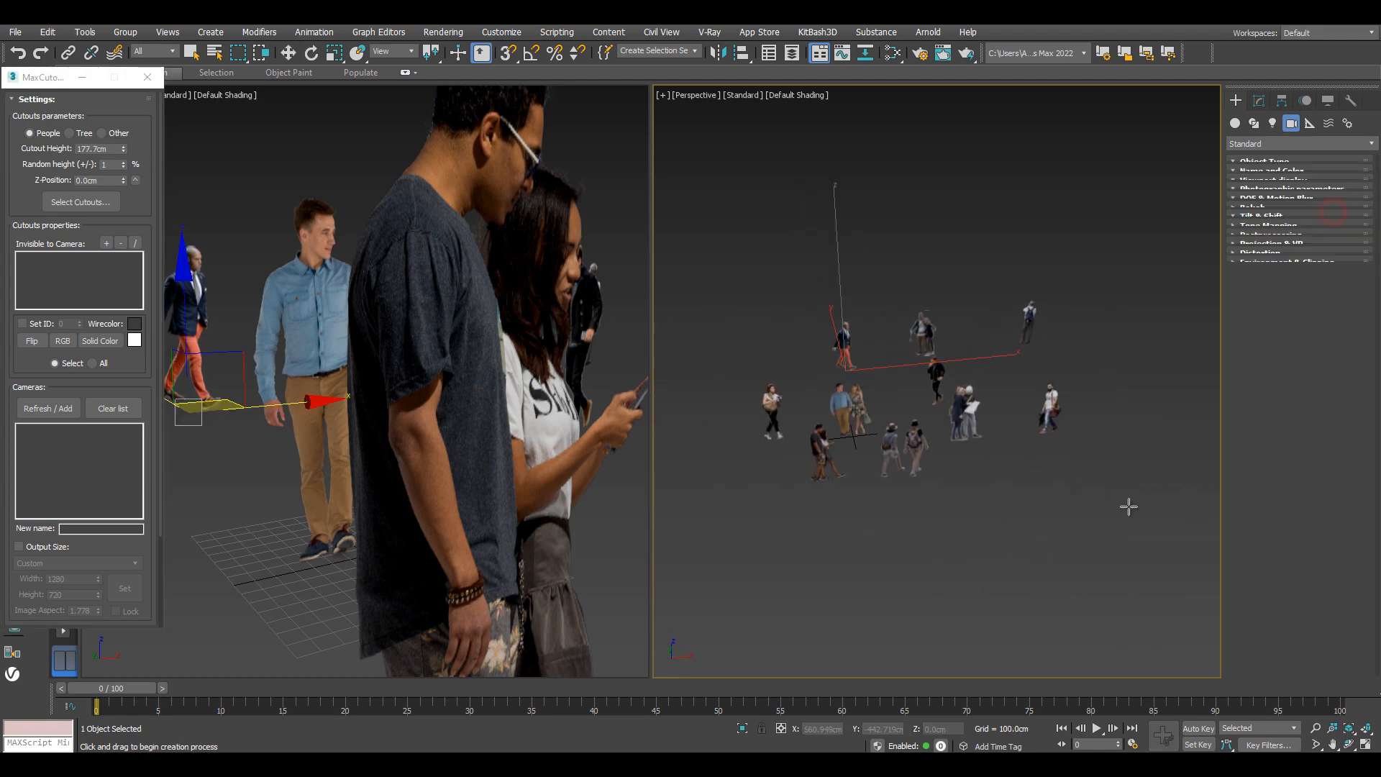
pyautogui.moveTo(1196, 532); pyautogui.dragTo(916, 364)
pyautogui.scroll(-3, 906, 374)
pyautogui.keyDown('alt'); pyautogui.moveTo(798, 439); pyautogui.dragTo(774, 481, button='middle'); pyautogui.keyUp('alt')
pyautogui.press('w')
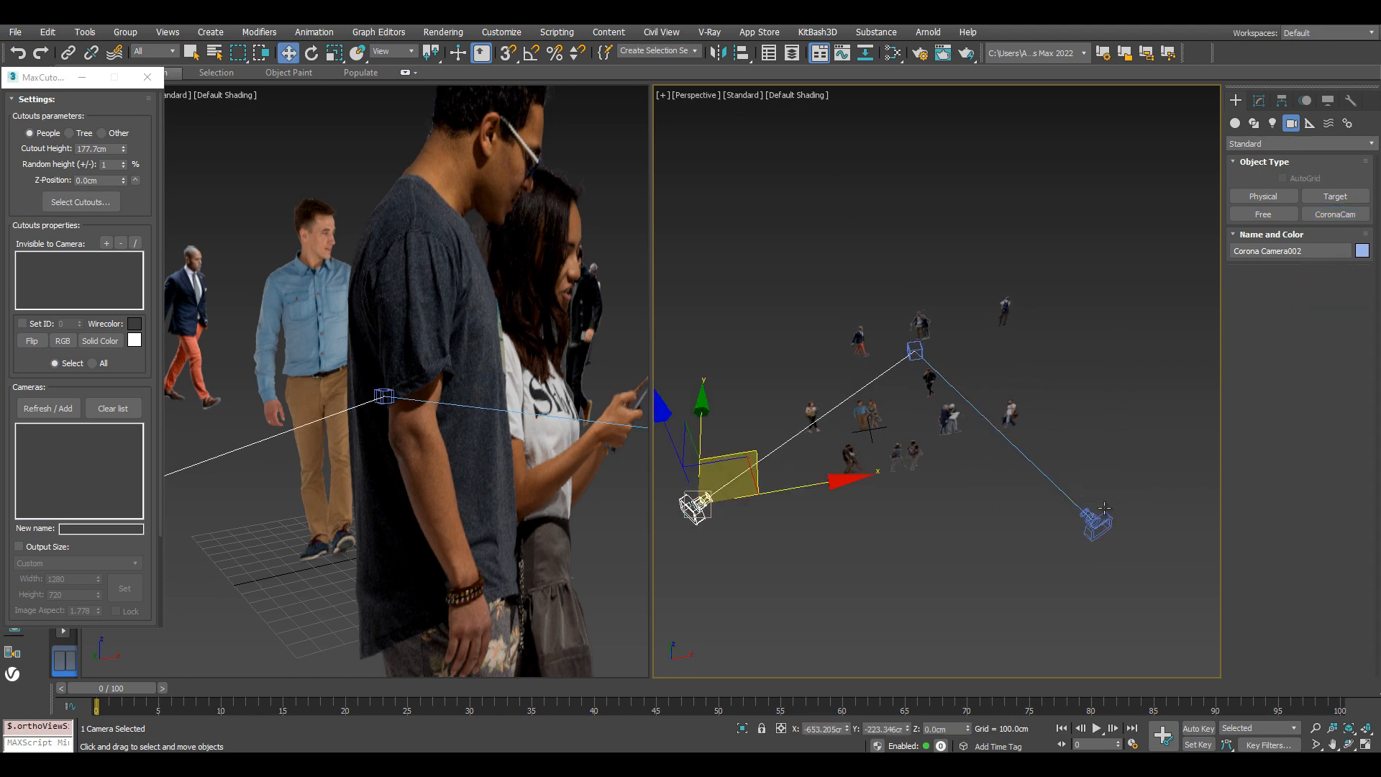
# Raise both Corona cameras to a Z height of 175 cm
pyautogui.click(1092, 522)
pyautogui.press('Return')
pyautogui.click(687, 508)
pyautogui.doubleClick(953, 728)
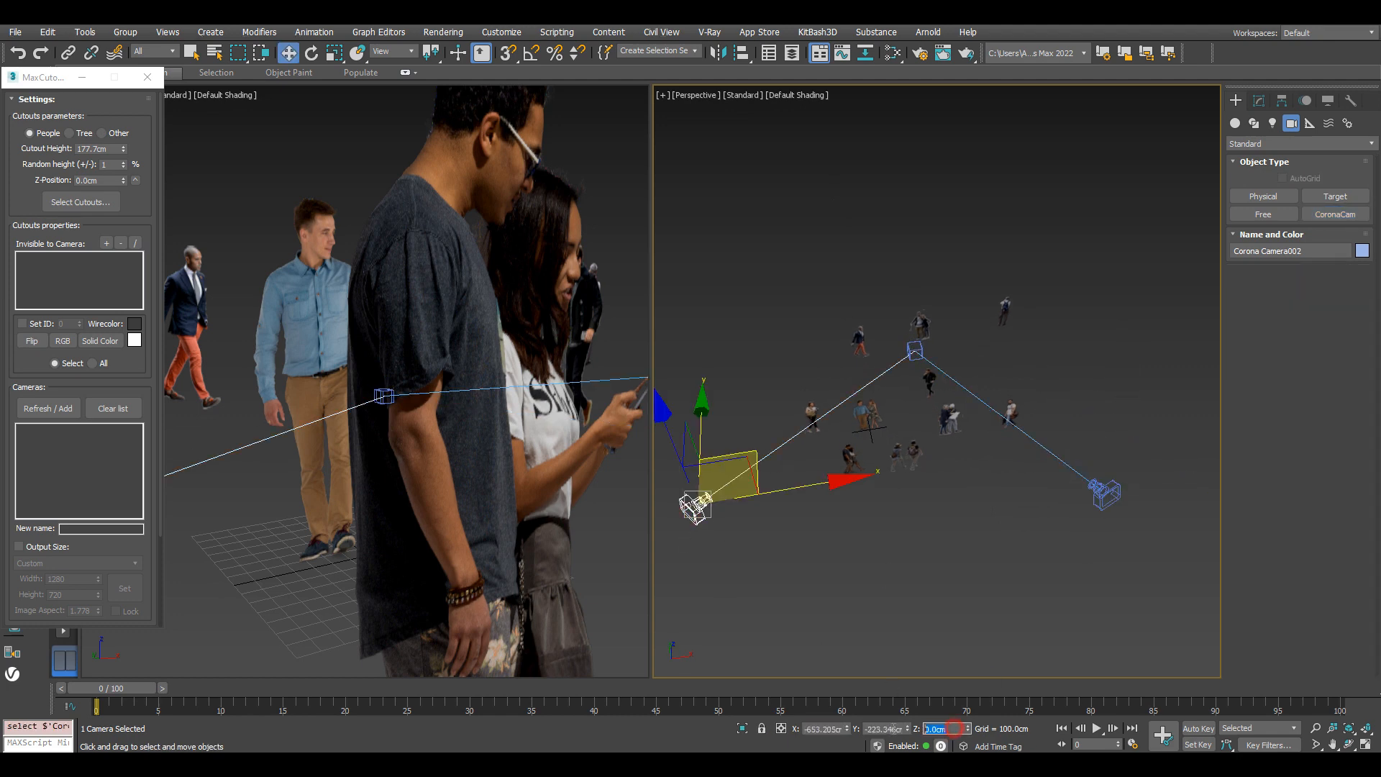
pyautogui.write('175')
pyautogui.press('Return')
# In the front view, select the camera targets and raise them to about mid-body height of the people
pyautogui.click(1046, 619)
pyautogui.press('f')
pyautogui.scroll(5, 1014, 412)
pyautogui.moveTo(1024, 412); pyautogui.dragTo(984, 400)
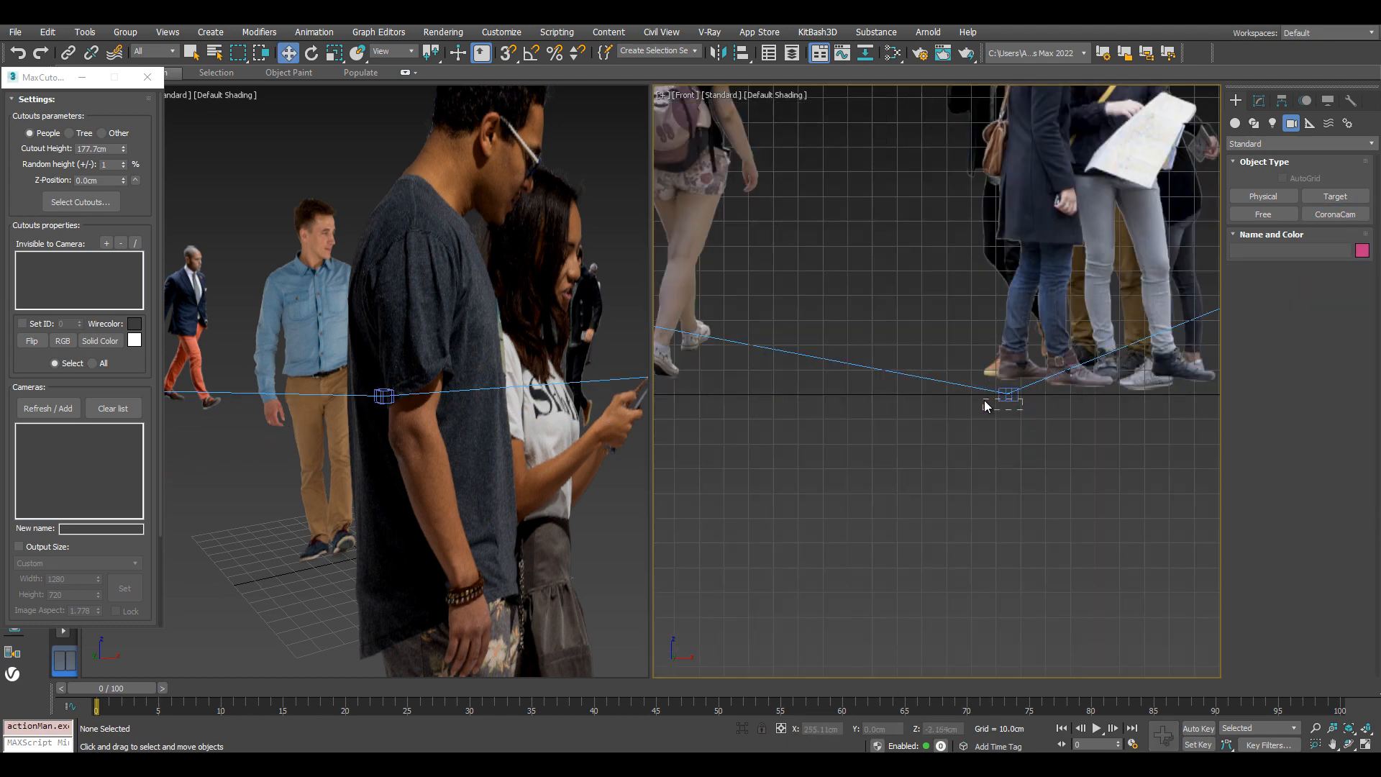
pyautogui.scroll(-4, 984, 399)
pyautogui.moveTo(990, 310); pyautogui.dragTo(990, 306)
# Show the view of the first Corona camera in one viewport and return the front viewport to perspective
pyautogui.click(224, 453)
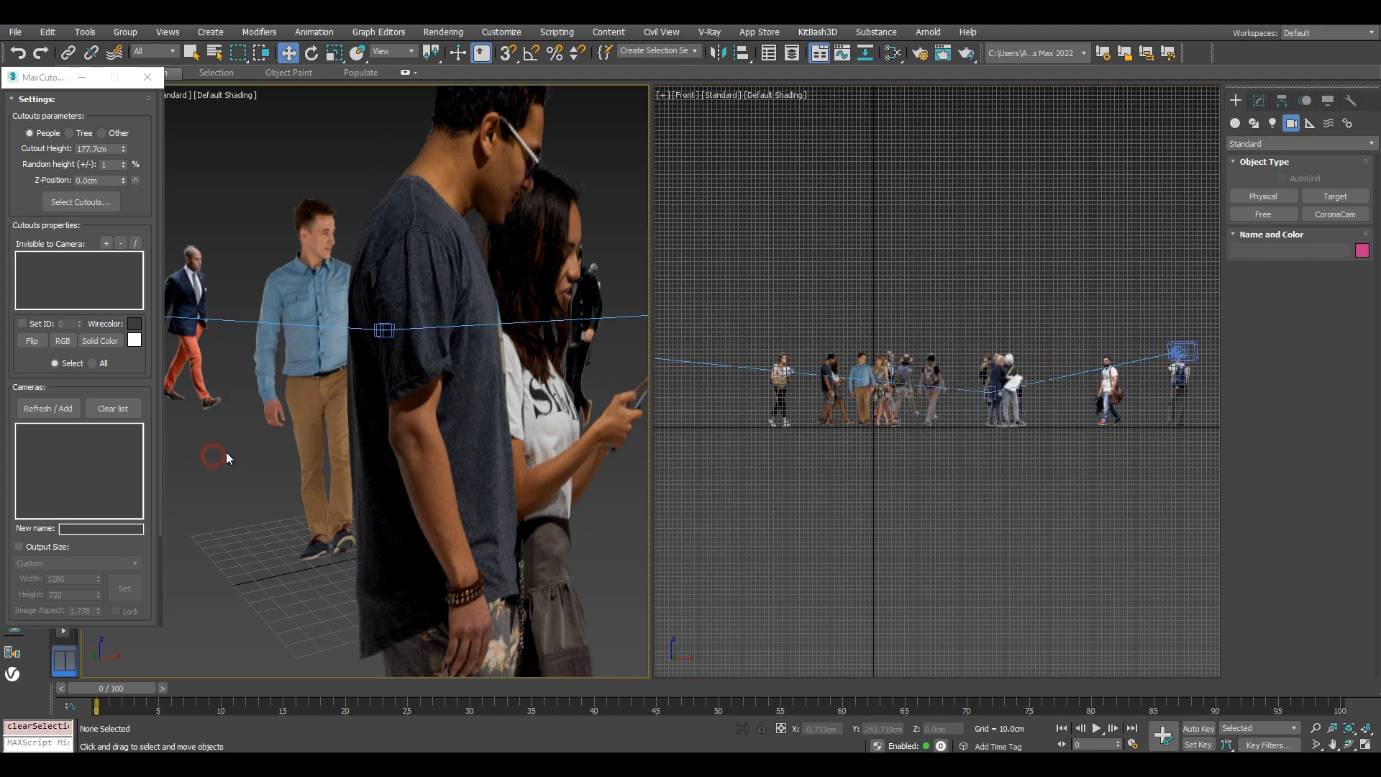
pyautogui.press('c')
pyautogui.doubleClick(650, 284)
pyautogui.click(933, 494)
pyautogui.press('p')
pyautogui.scroll(-5, 976, 505)
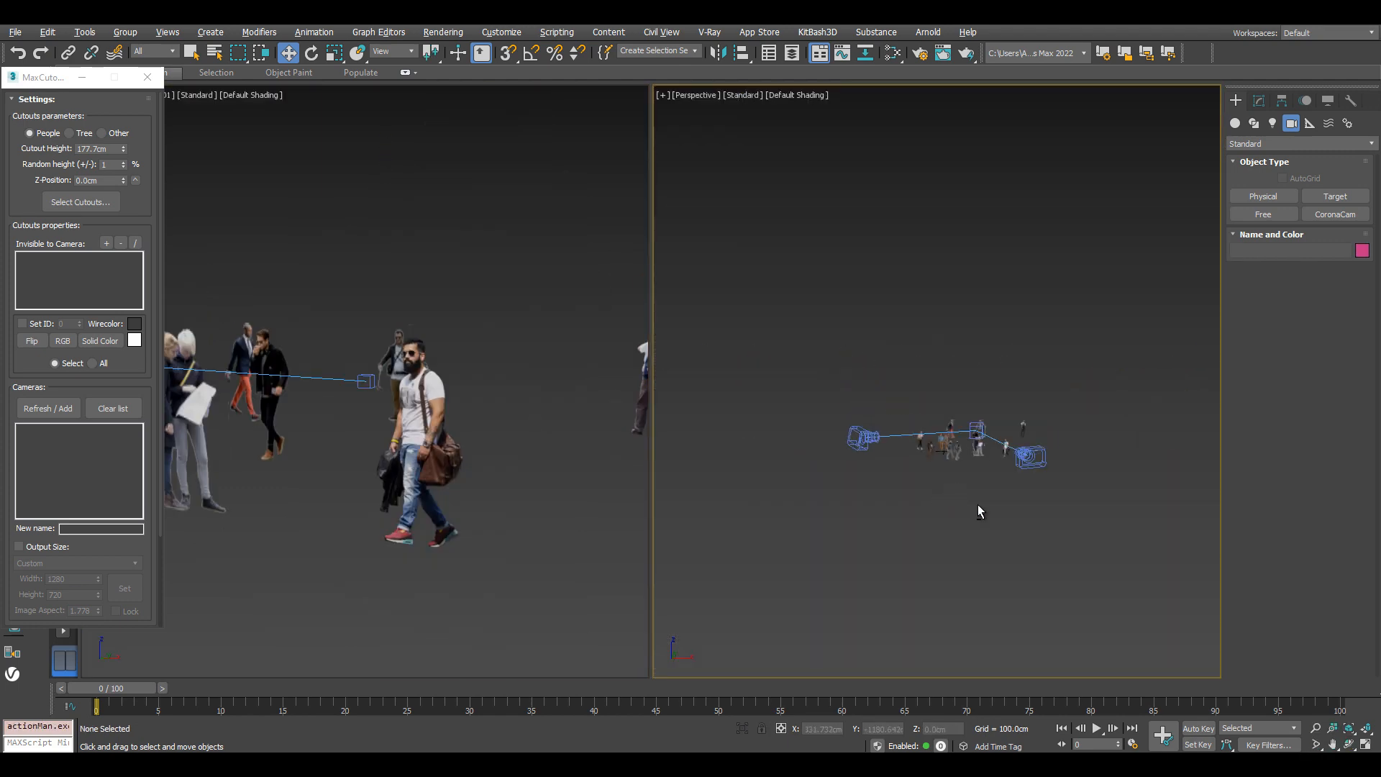
pyautogui.keyDown('alt'); pyautogui.moveTo(977, 505); pyautogui.dragTo(999, 561, button='middle'); pyautogui.keyUp('alt')
# Add the scene cameras to the cutout camera list, and activate CoronaCamera001 and then CoronaCamera002 from it
pyautogui.click(550, 493)
pyautogui.click(56, 411)
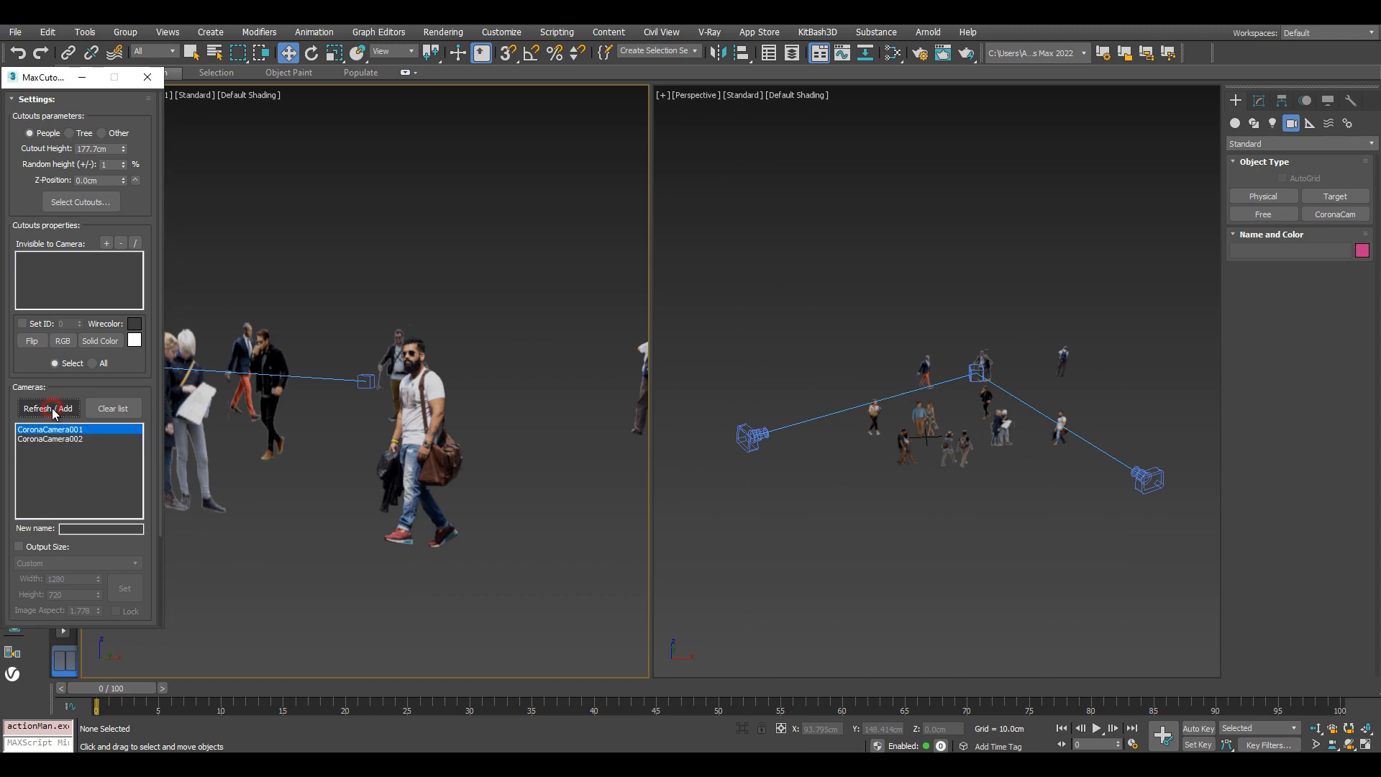
pyautogui.click(56, 430)
pyautogui.click(58, 439)
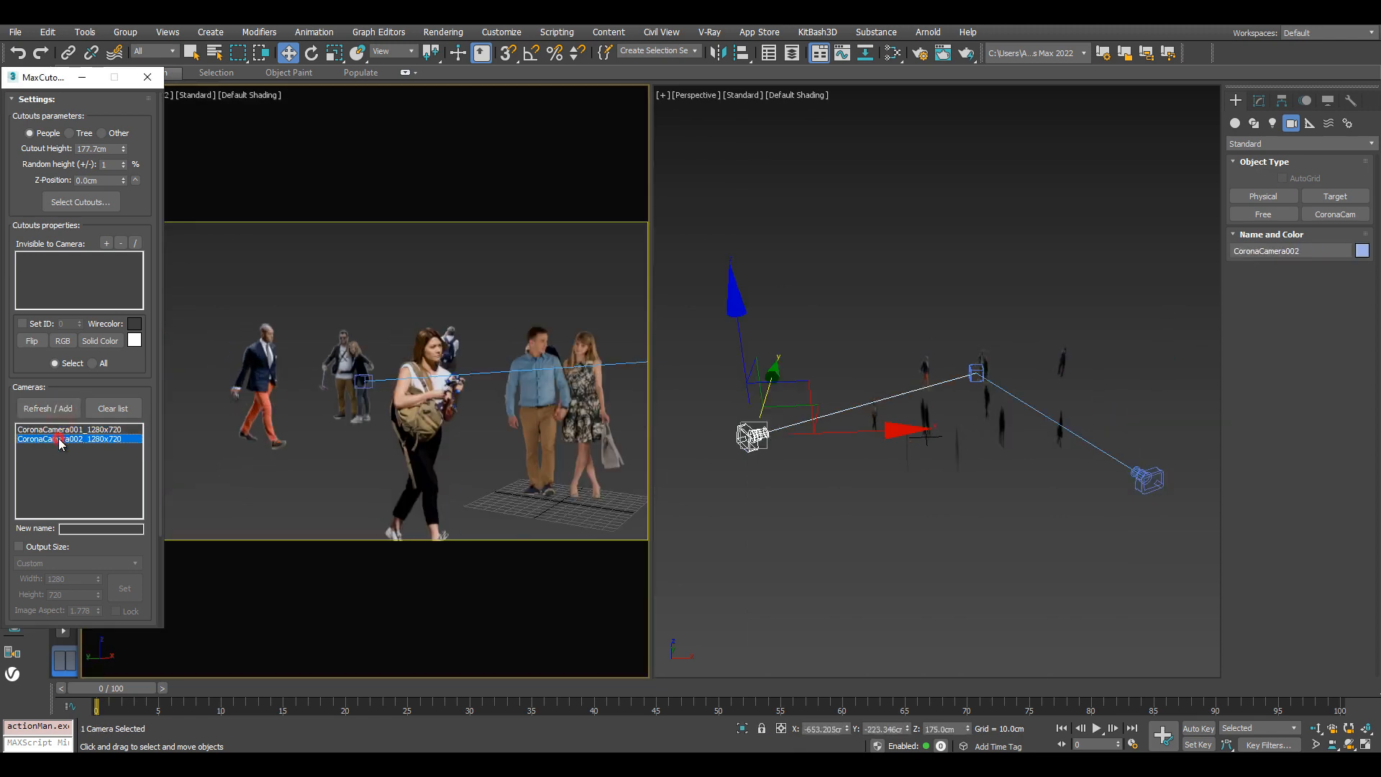
# Reposition CoronaCamera002, then activate CoronaCamera001 and move it to about X 1224 cm, Y -466 cm
pyautogui.keyDown('alt'); pyautogui.moveTo(1011, 515); pyautogui.dragTo(981, 548, button='middle'); pyautogui.keyUp('alt')
pyautogui.moveTo(866, 414); pyautogui.dragTo(920, 496)
pyautogui.click(69, 429)
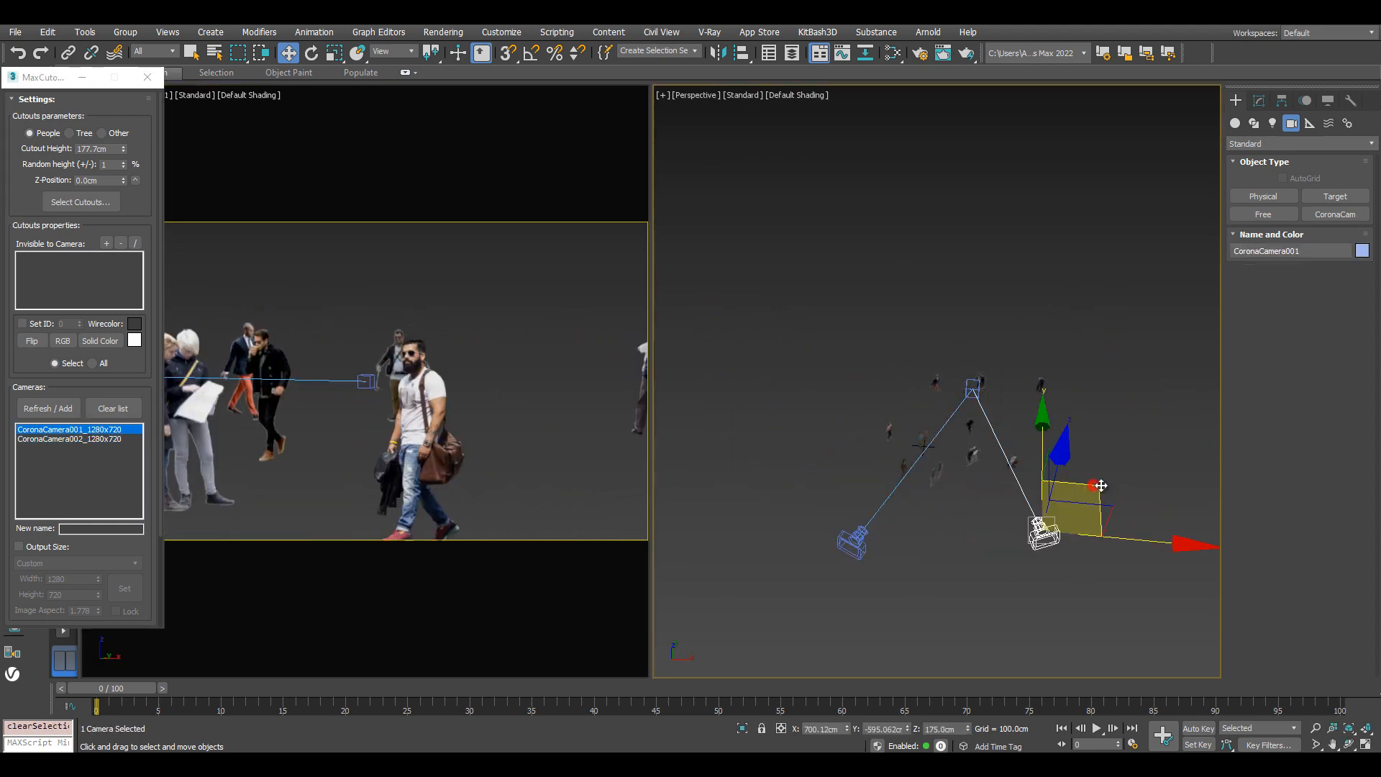
pyautogui.moveTo(1089, 493); pyautogui.dragTo(1195, 484)
pyautogui.scroll(-3, 1034, 512)
pyautogui.keyDown('alt'); pyautogui.moveTo(1034, 515); pyautogui.dragTo(990, 552, button='middle'); pyautogui.keyUp('alt')
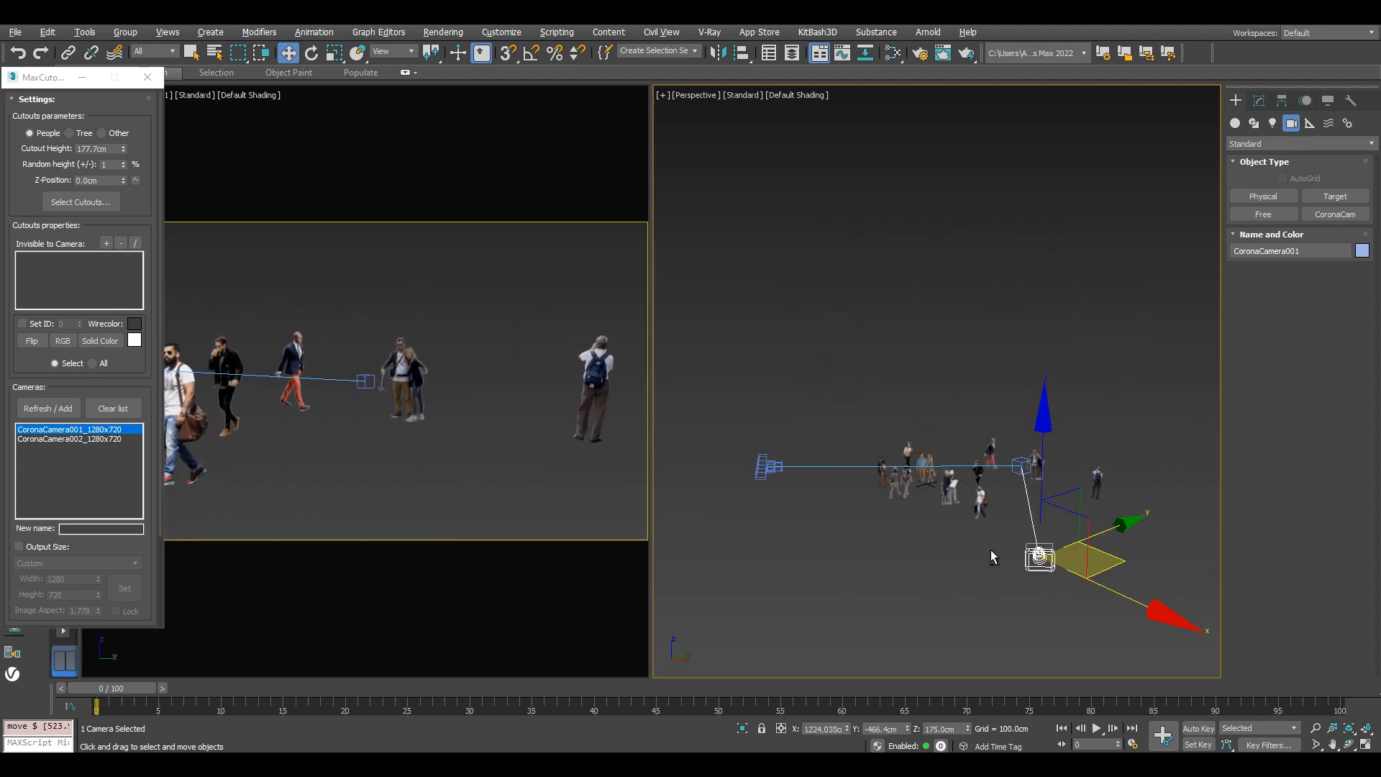
pyautogui.scroll(3, 960, 548)
# Place the meye_acer-platanoides_s6534.png cutout behind the people as a Tree with a 500 cm height
pyautogui.click(957, 543)
pyautogui.click(75, 203)
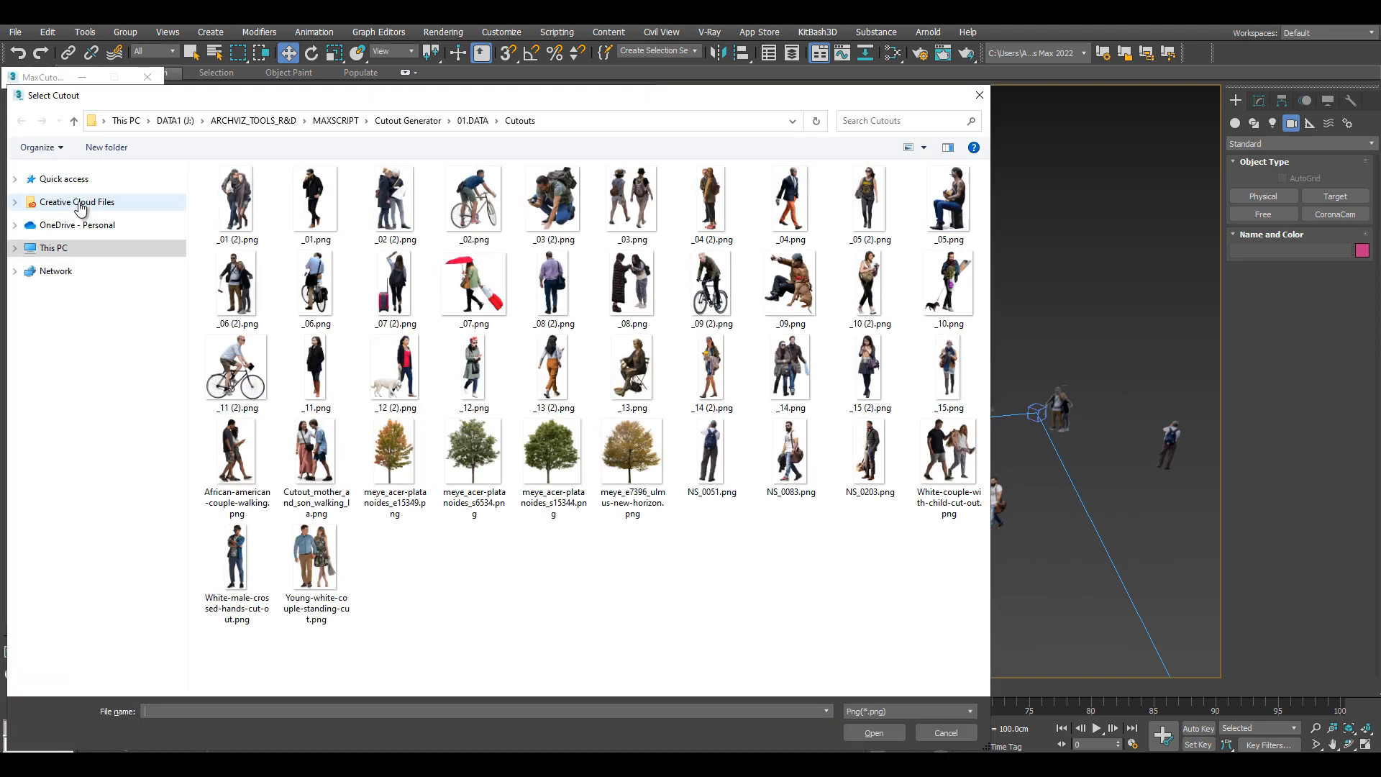
pyautogui.click(479, 468)
pyautogui.doubleClick(478, 468)
pyautogui.rightClick(544, 381)
pyautogui.scroll(5, 931, 389)
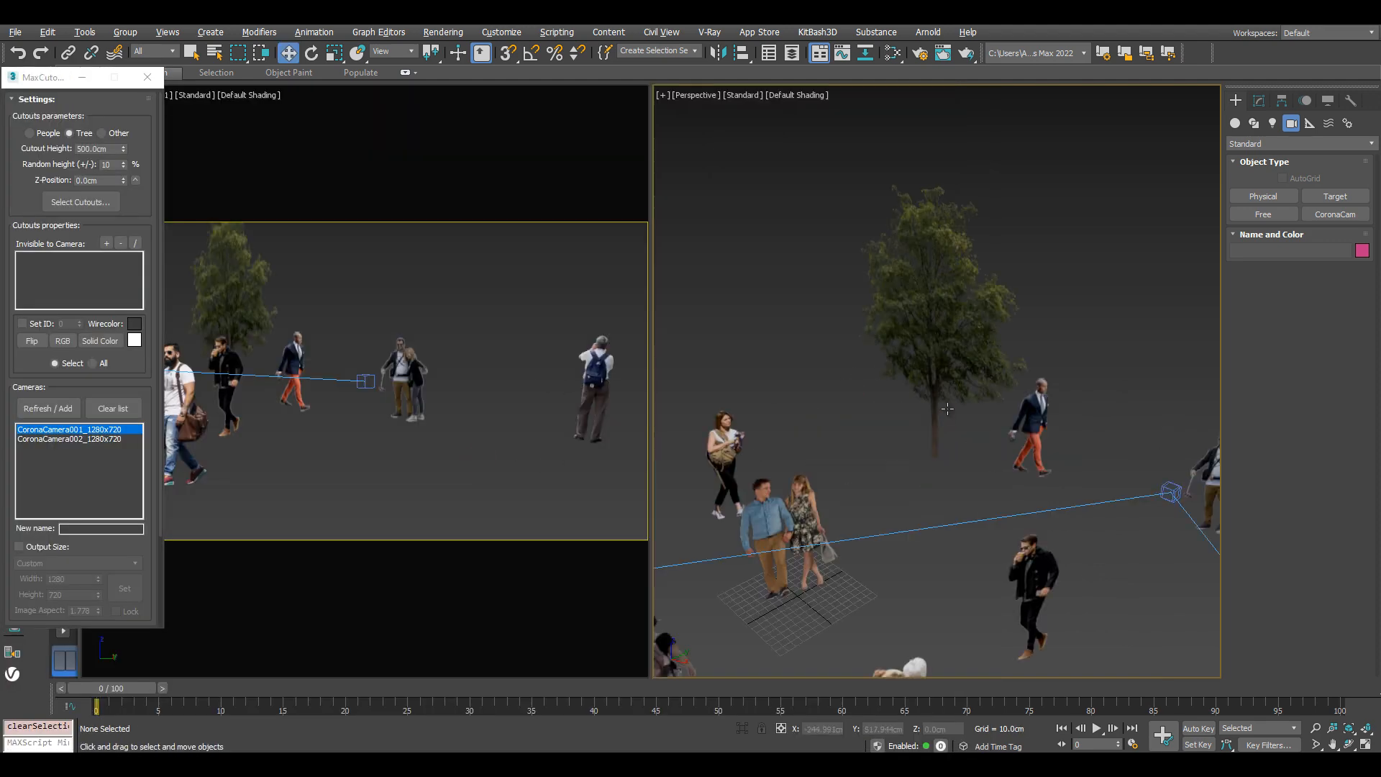
pyautogui.keyDown('alt'); pyautogui.moveTo(931, 391); pyautogui.dragTo(888, 417, button='middle'); pyautogui.keyUp('alt')
# Activate CoronaCamera002 and then CoronaCamera001 from the camera list to turn the new tree towards the camera
pyautogui.click(400, 462)
pyautogui.click(106, 439)
pyautogui.click(98, 430)
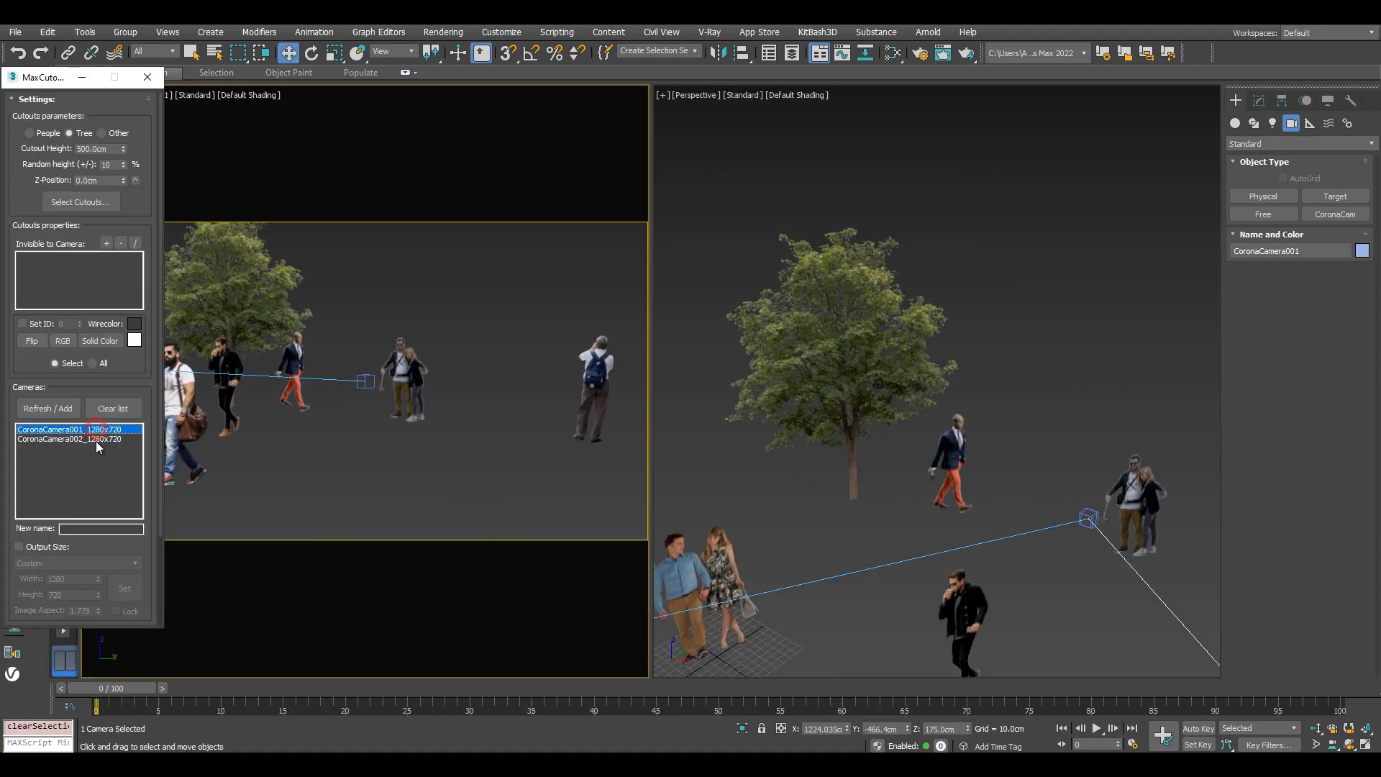
# Select the green tree and increase its cutout height to 826.4 cm
pyautogui.click(862, 329)
pyautogui.scroll(-3, 863, 338)
pyautogui.keyDown('alt'); pyautogui.moveTo(863, 334); pyautogui.dragTo(820, 353, button='middle'); pyautogui.keyUp('alt')
pyautogui.moveTo(123, 149)
pyautogui.mouseDown()
pyautogui.moveTo(115, 299)
pyautogui.moveTo(115, 129)
pyautogui.mouseUp()
# Place the meye_e7396_ulmus-new-horizon.png tree cutout next to the green tree
pyautogui.keyDown('alt'); pyautogui.moveTo(907, 460); pyautogui.dragTo(926, 489, button='middle'); pyautogui.keyUp('alt')
pyautogui.scroll(-3, 928, 492)
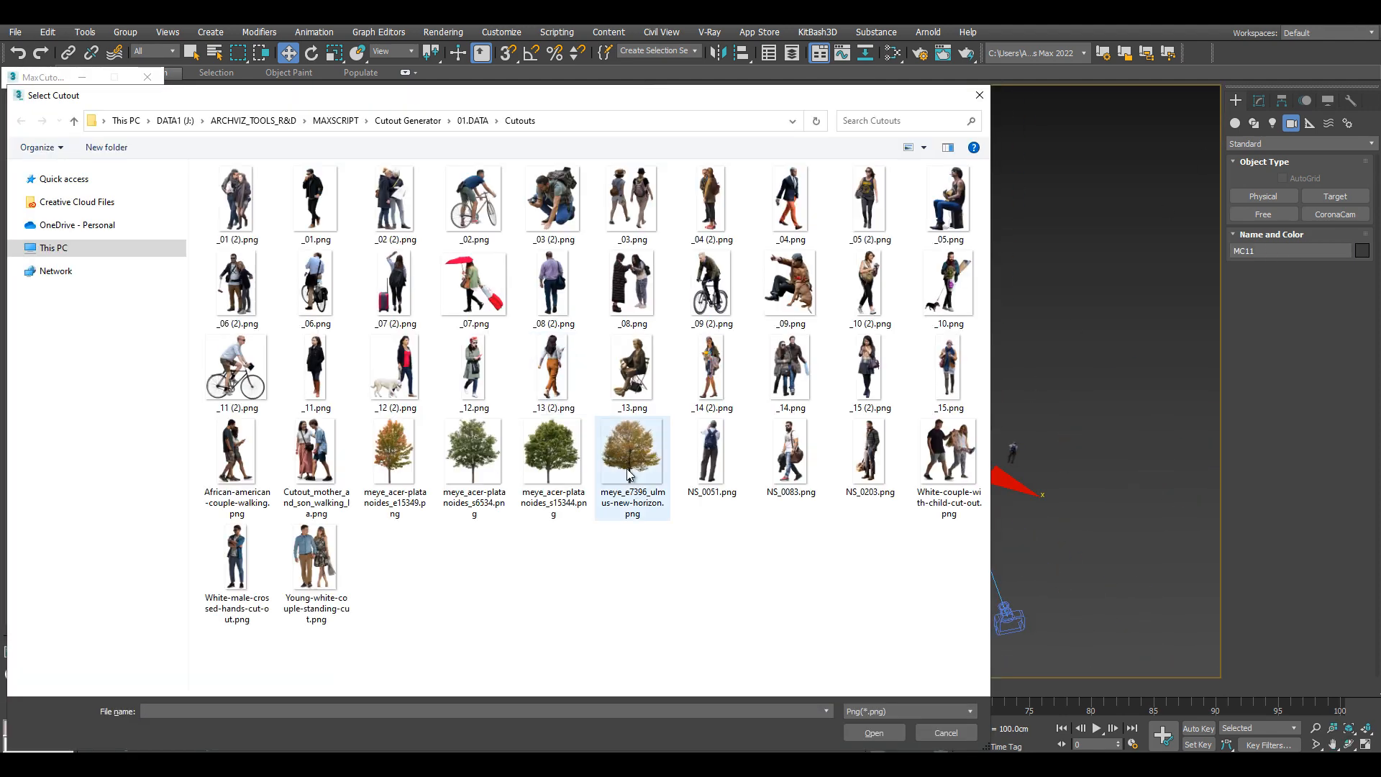
pyautogui.doubleClick(629, 467)
pyautogui.click(978, 448)
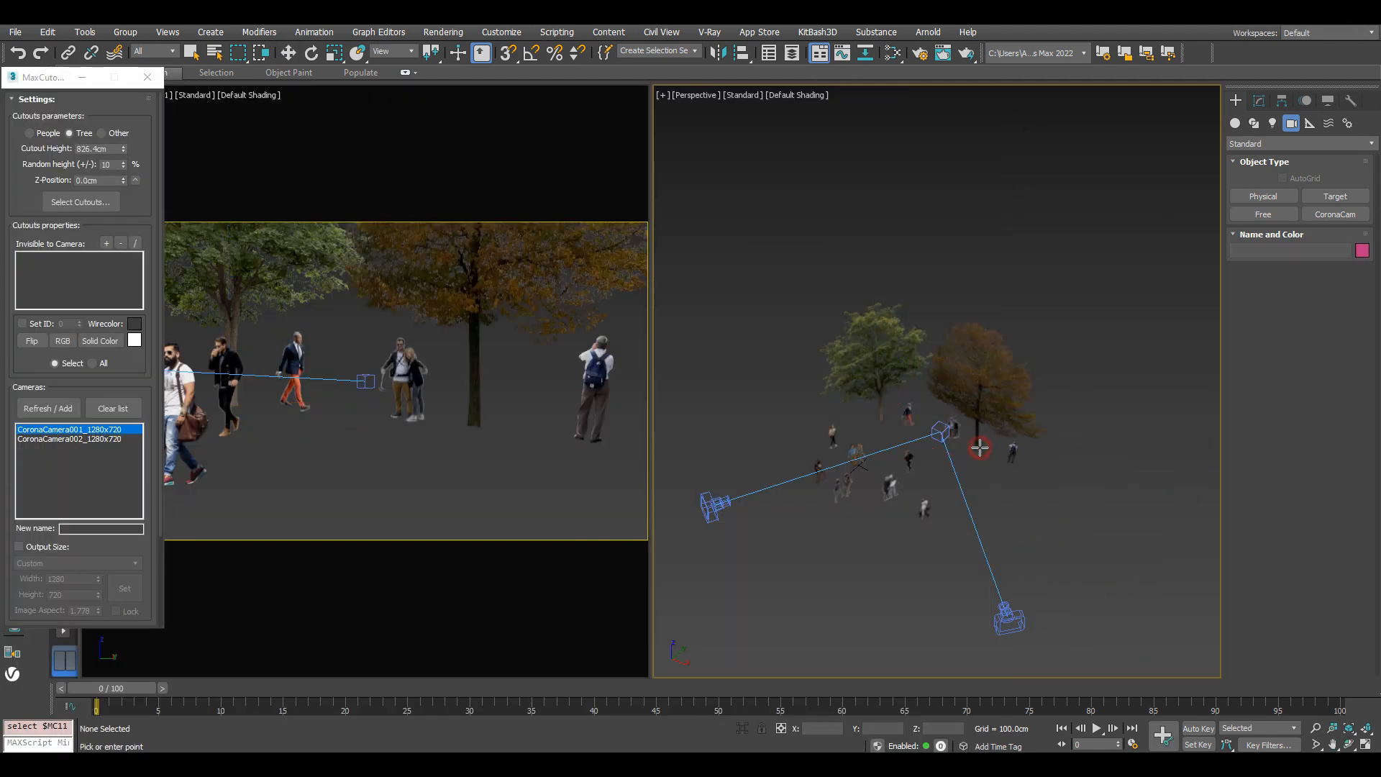
pyautogui.rightClick(979, 448)
pyautogui.scroll(3, 978, 373)
pyautogui.scroll(-3, 991, 400)
# Alternate between CoronaCamera001 and CoronaCamera002 to realign the cutouts, then shift CoronaCamera001 slightly to a new position
pyautogui.click(990, 401)
pyautogui.click(419, 496)
pyautogui.click(61, 431)
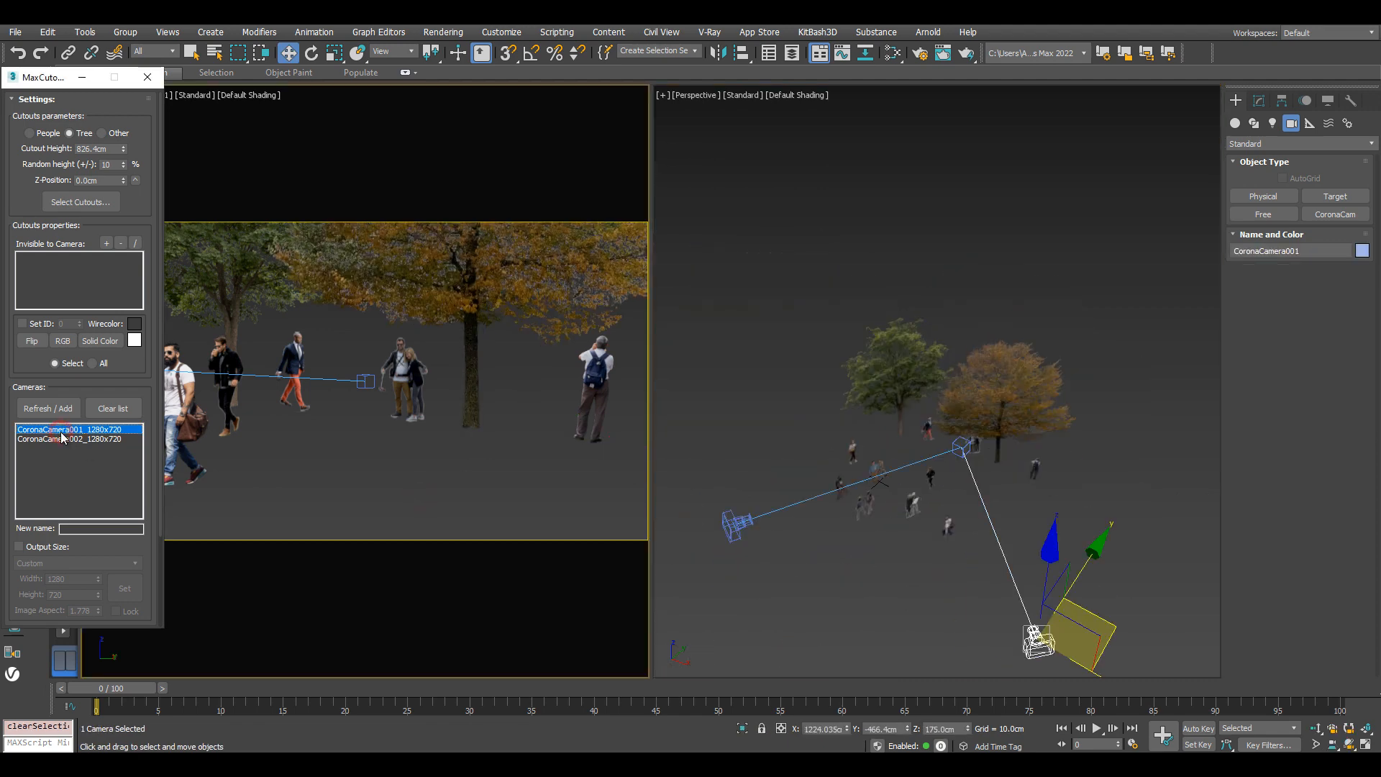
pyautogui.click(48, 440)
pyautogui.click(54, 430)
pyautogui.click(55, 439)
pyautogui.click(56, 430)
pyautogui.moveTo(1037, 639); pyautogui.dragTo(1120, 607)
pyautogui.click(1129, 451)
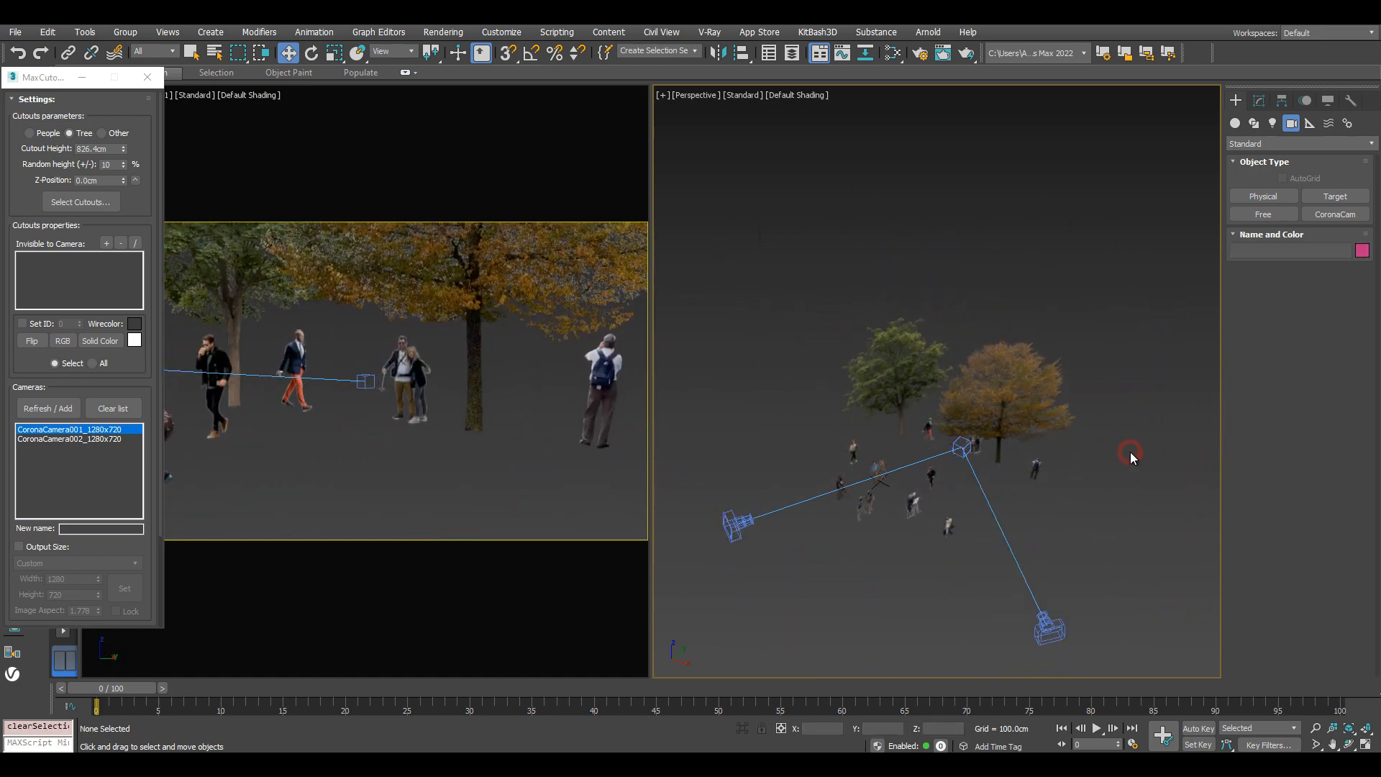
# Select the autumn tree and set its cutout height to 795.9 cm
pyautogui.keyDown('alt'); pyautogui.moveTo(1129, 452); pyautogui.dragTo(996, 450, button='middle'); pyautogui.keyUp('alt')
pyautogui.click(1005, 360)
pyautogui.scroll(5, 1005, 360)
pyautogui.scroll(-4, 918, 385)
pyautogui.scroll(2, 942, 456)
pyautogui.moveTo(125, 151); pyautogui.dragTo(209, 209)
pyautogui.scroll(-5, 1059, 485)
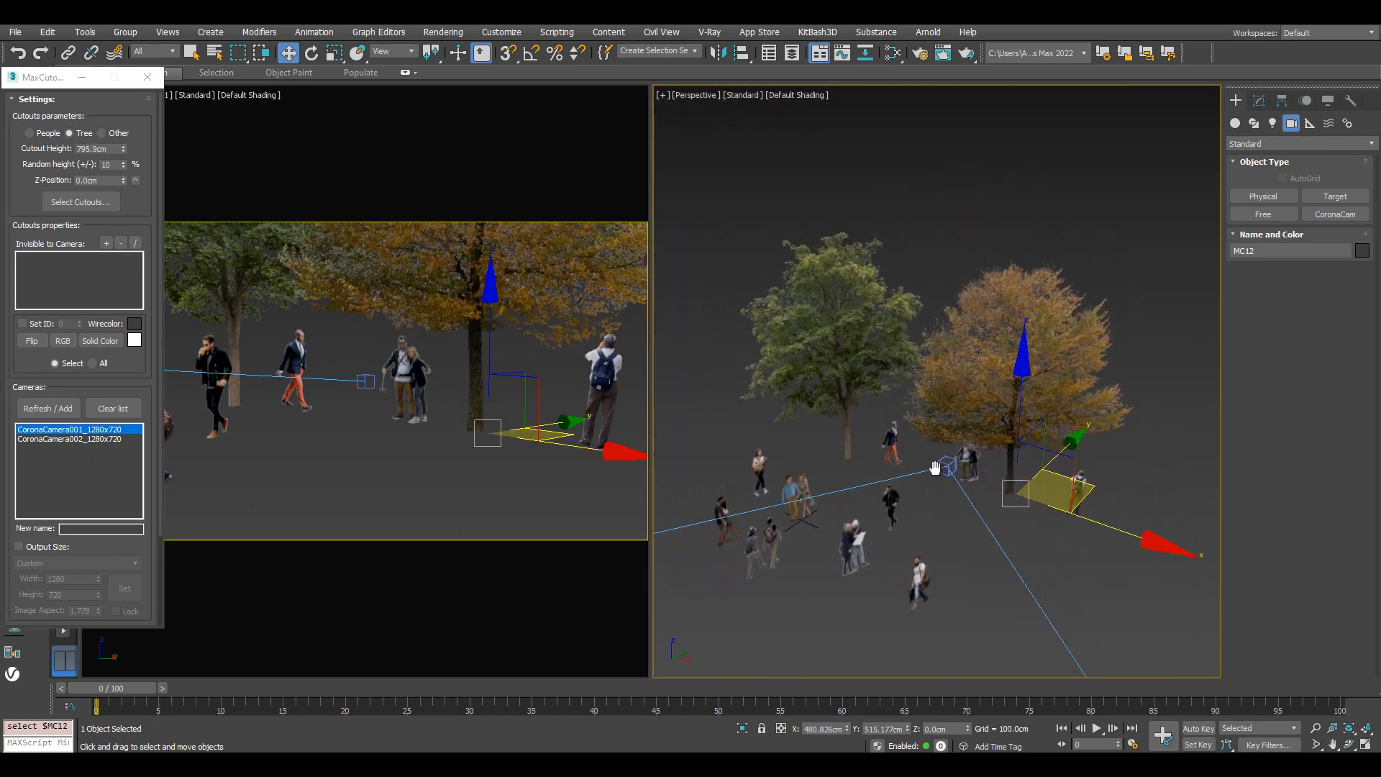
# Deselect everything and display edged faces in the perspective viewport
pyautogui.click(921, 505)
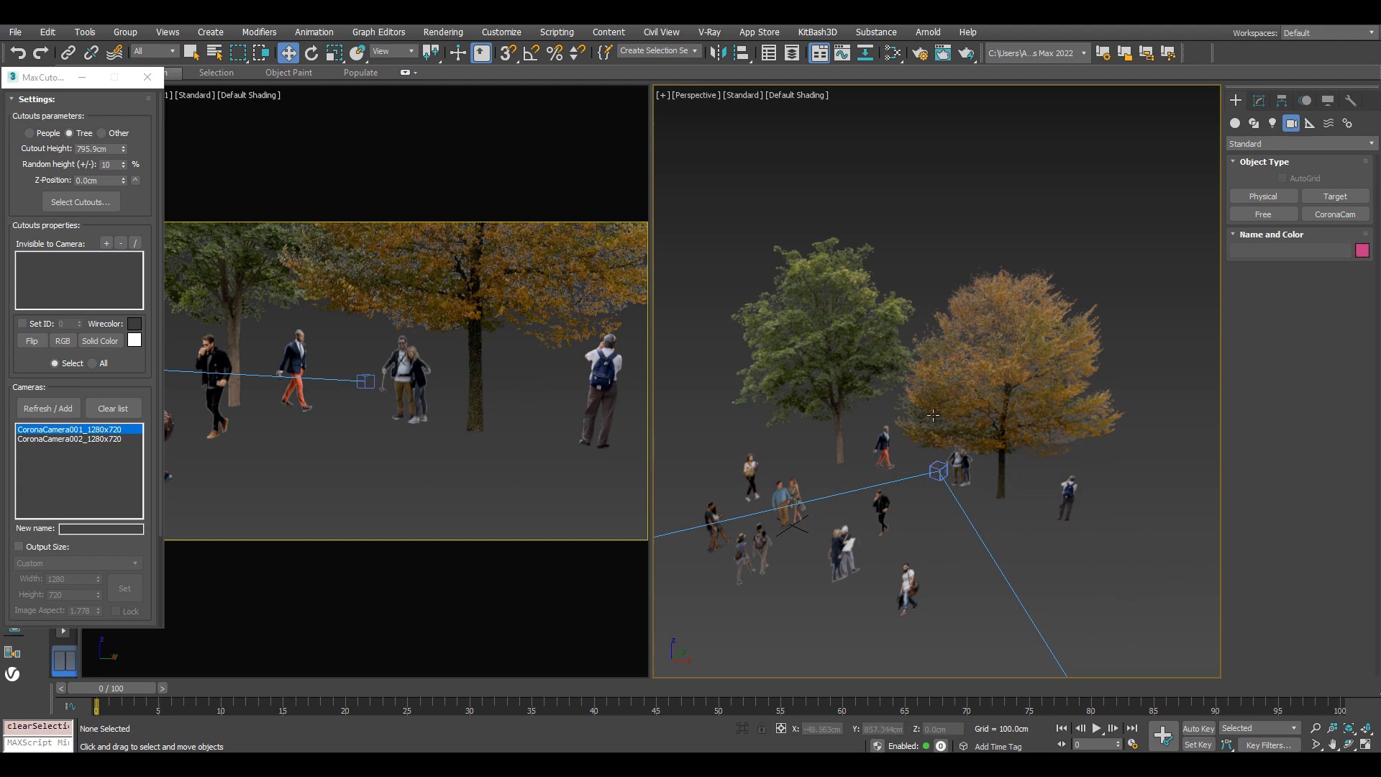
pyautogui.press('F4')
pyautogui.moveTo(922, 505); pyautogui.dragTo(955, 480, button='middle')
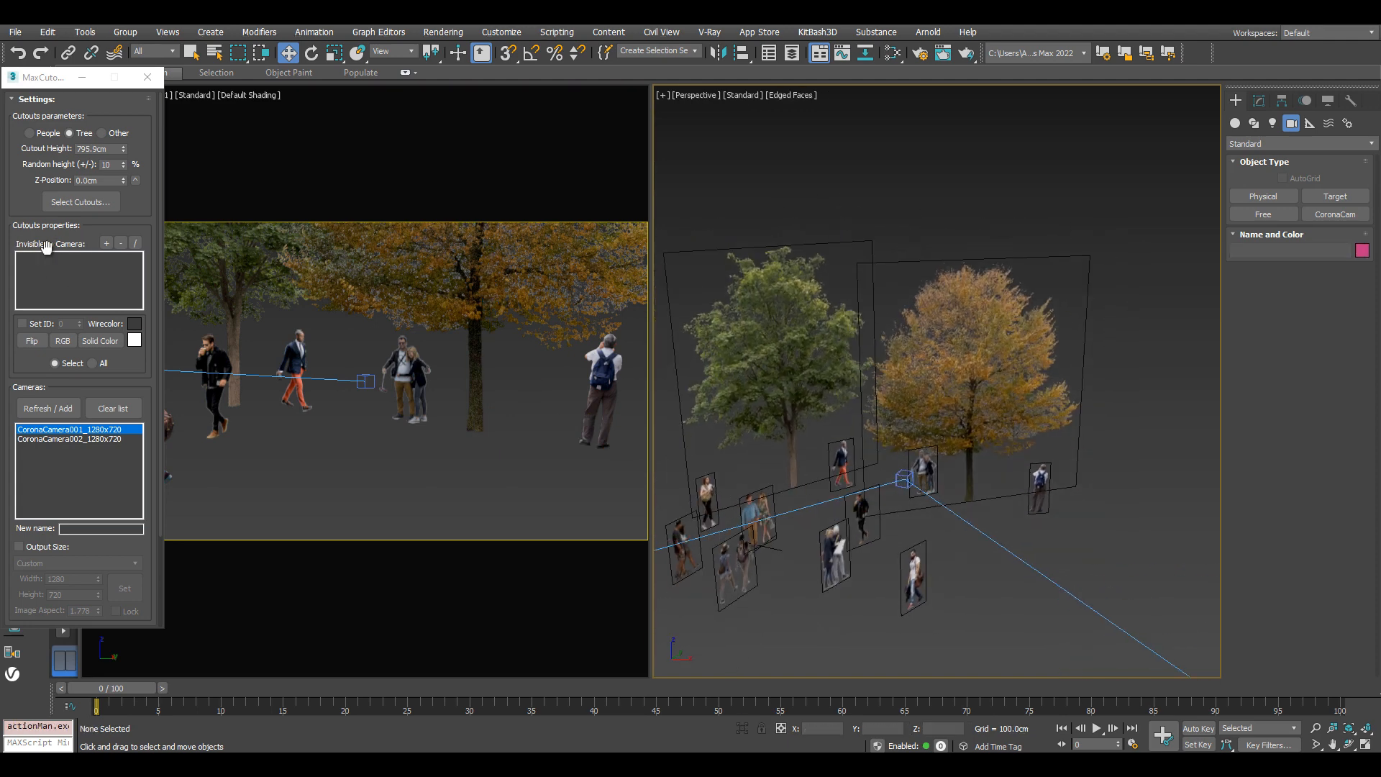
# Check the Visible to Camera setting in the autumn tree's object properties
pyautogui.click(961, 330)
pyautogui.rightClick(962, 330)
pyautogui.click(999, 433)
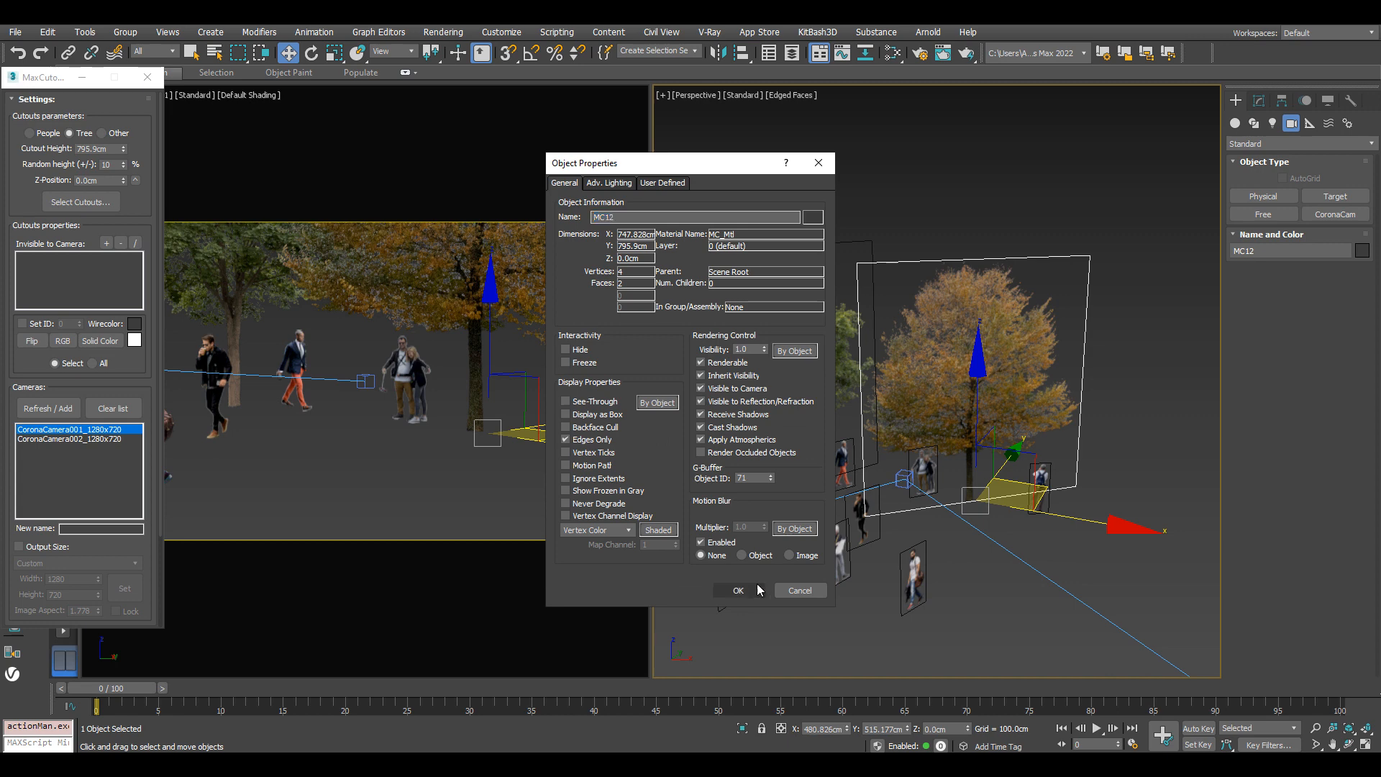
pyautogui.click(757, 590)
# Add the autumn tree and the green tree to the Invisible to Camera list
pyautogui.click(106, 243)
pyautogui.click(777, 324)
pyautogui.click(105, 243)
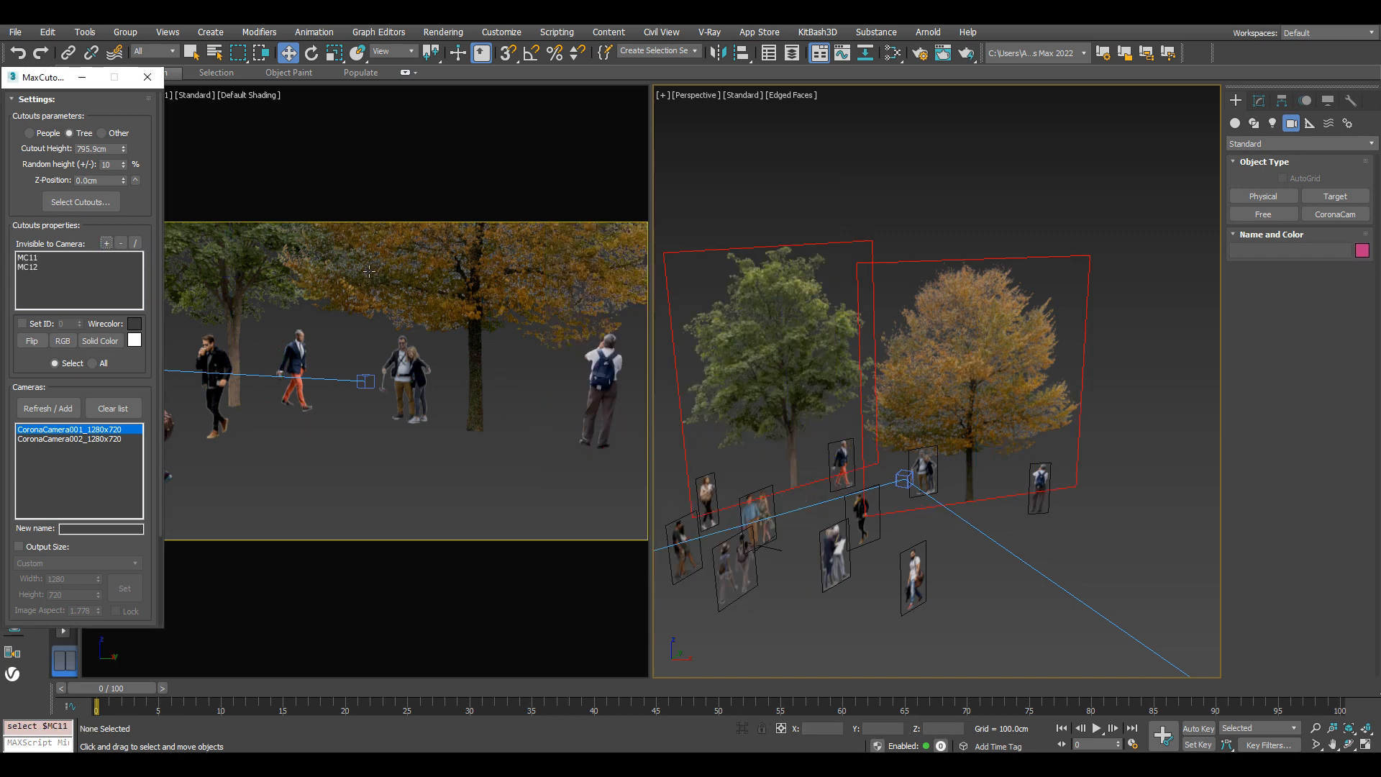
# Reopen the autumn tree's object properties to verify its camera visibility after the list change
pyautogui.click(986, 294)
pyautogui.rightClick(986, 293)
pyautogui.click(1029, 387)
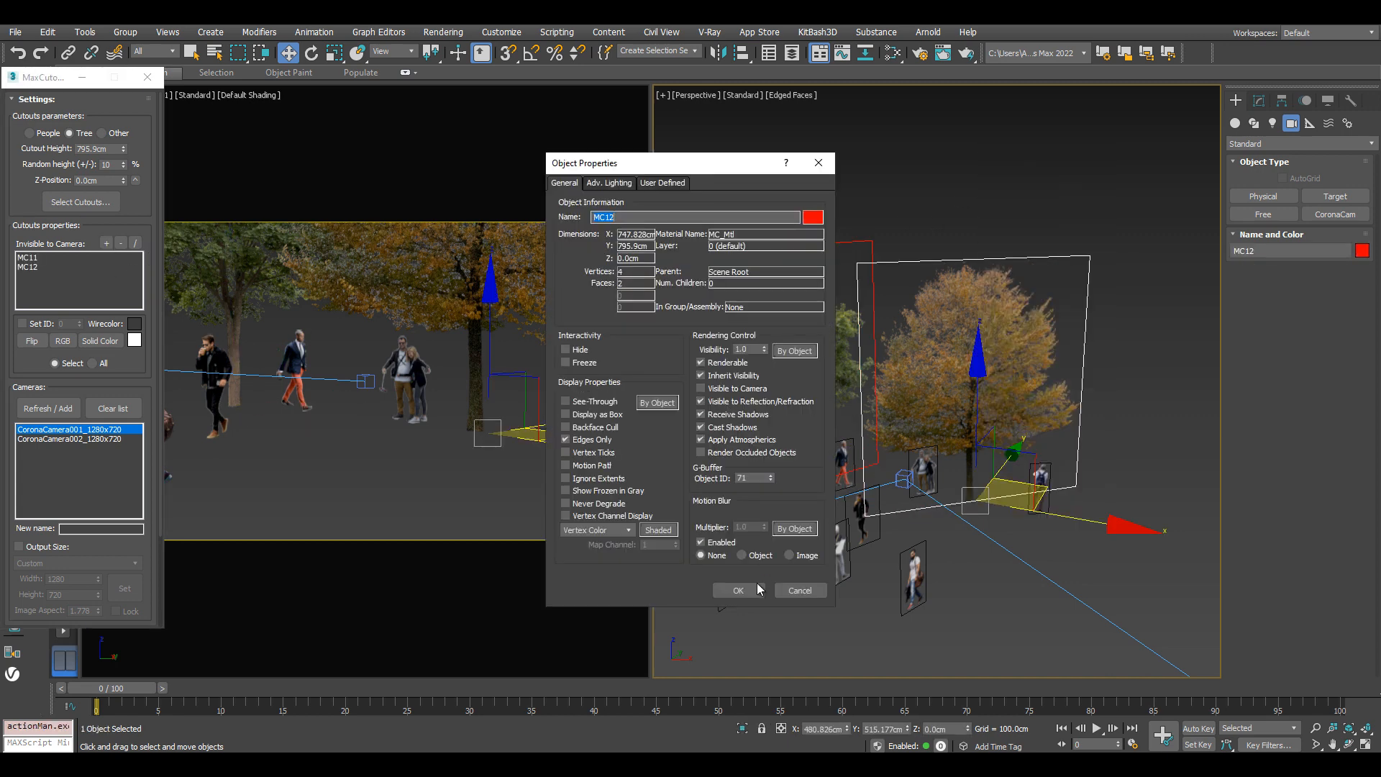
pyautogui.click(737, 590)
# Take the trees MC11 and MC12 back out of the Invisible to Camera list
pyautogui.click(140, 260)
pyautogui.click(44, 262)
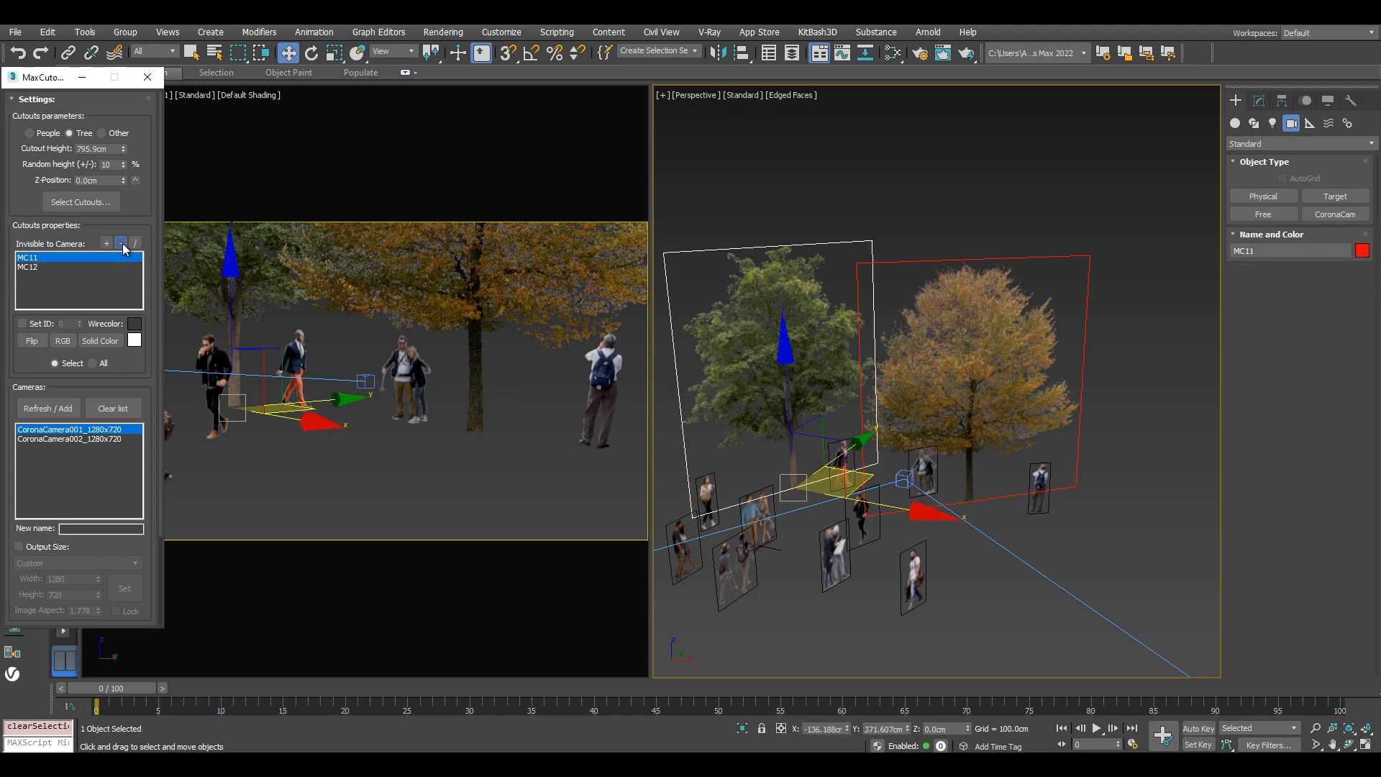
pyautogui.click(121, 243)
# Select all cutouts in the scene and add them to the Invisible to Camera list
pyautogui.scroll(-3, 878, 408)
pyautogui.moveTo(739, 559); pyautogui.dragTo(737, 559)
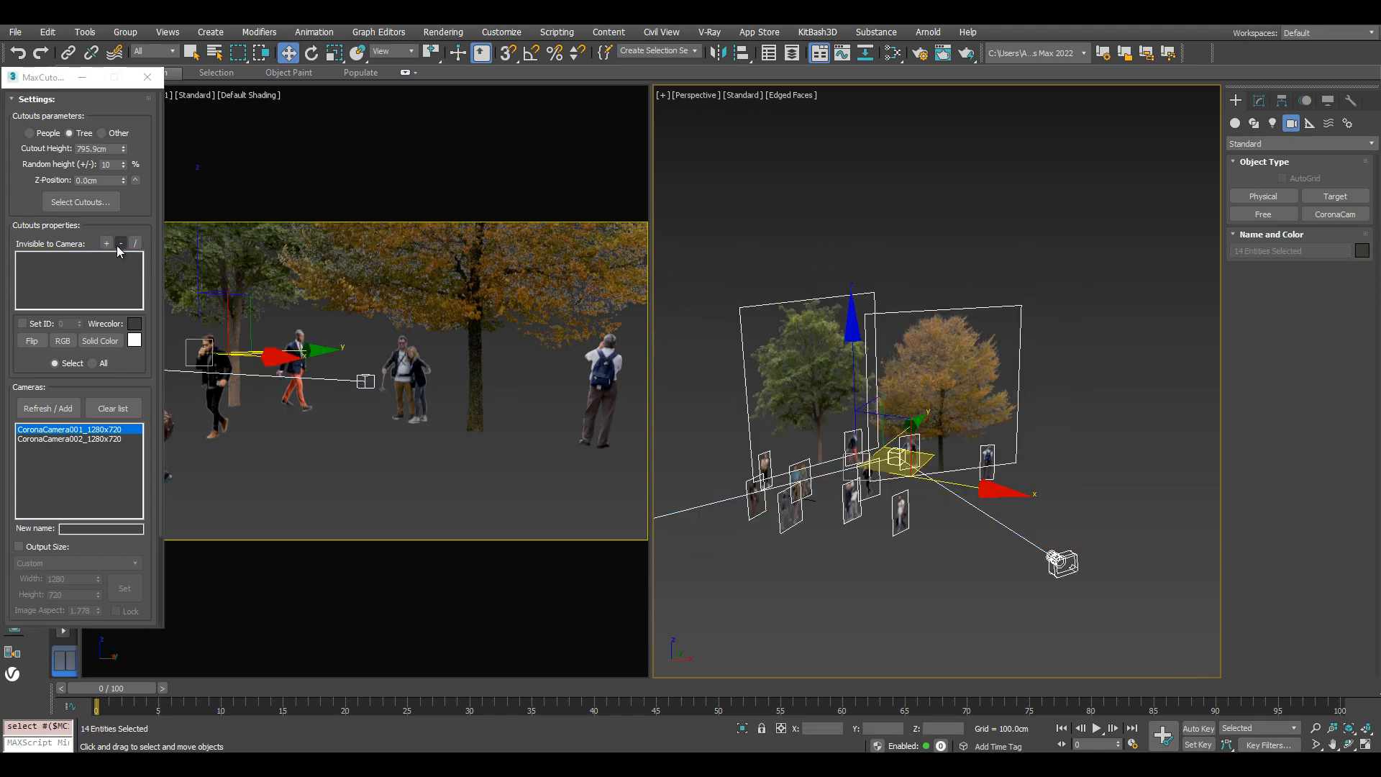
pyautogui.click(108, 244)
pyautogui.click(1060, 387)
# Check the camera visibility in the object properties of the couple holding a map
pyautogui.scroll(4, 851, 492)
pyautogui.click(849, 490)
pyautogui.rightClick(849, 490)
pyautogui.click(908, 593)
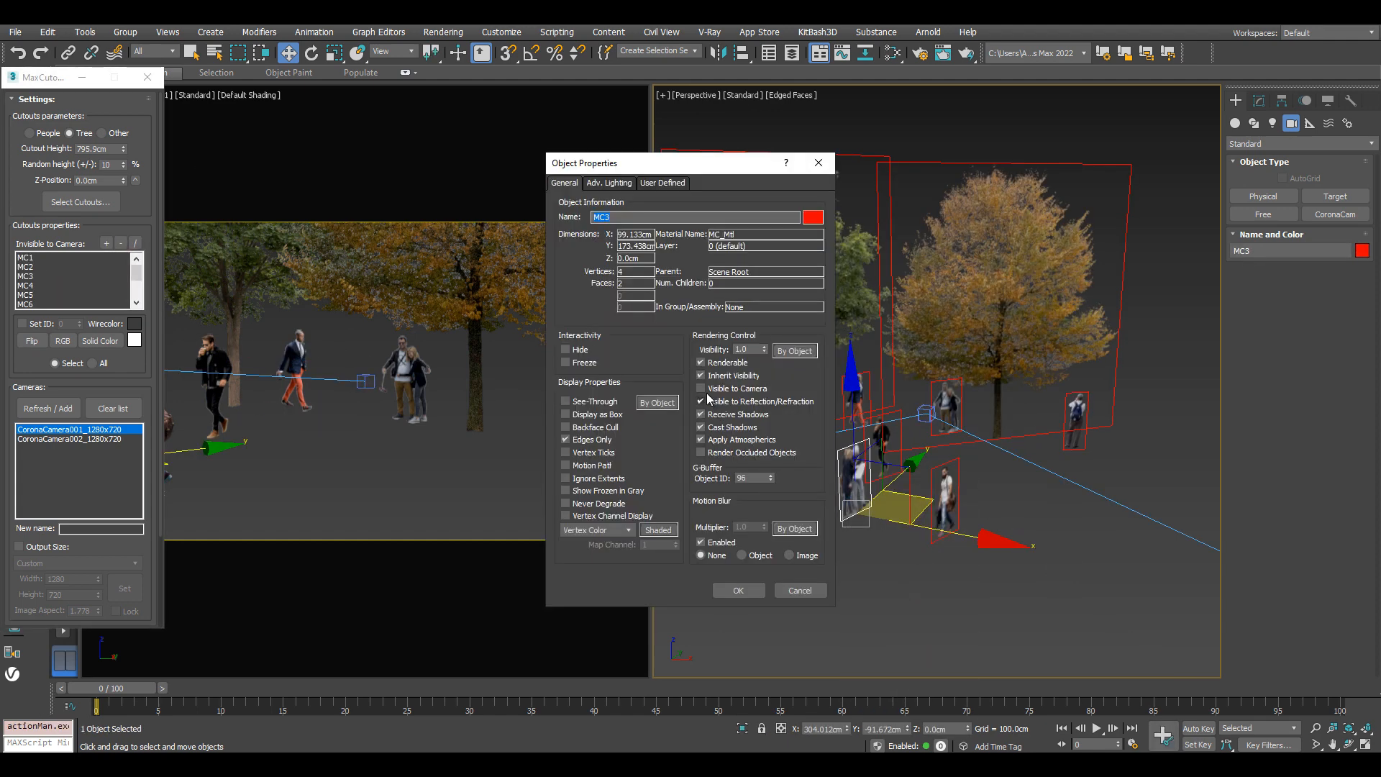
pyautogui.click(735, 586)
# Clear the entire Invisible to Camera list
pyautogui.click(834, 582)
pyautogui.click(136, 245)
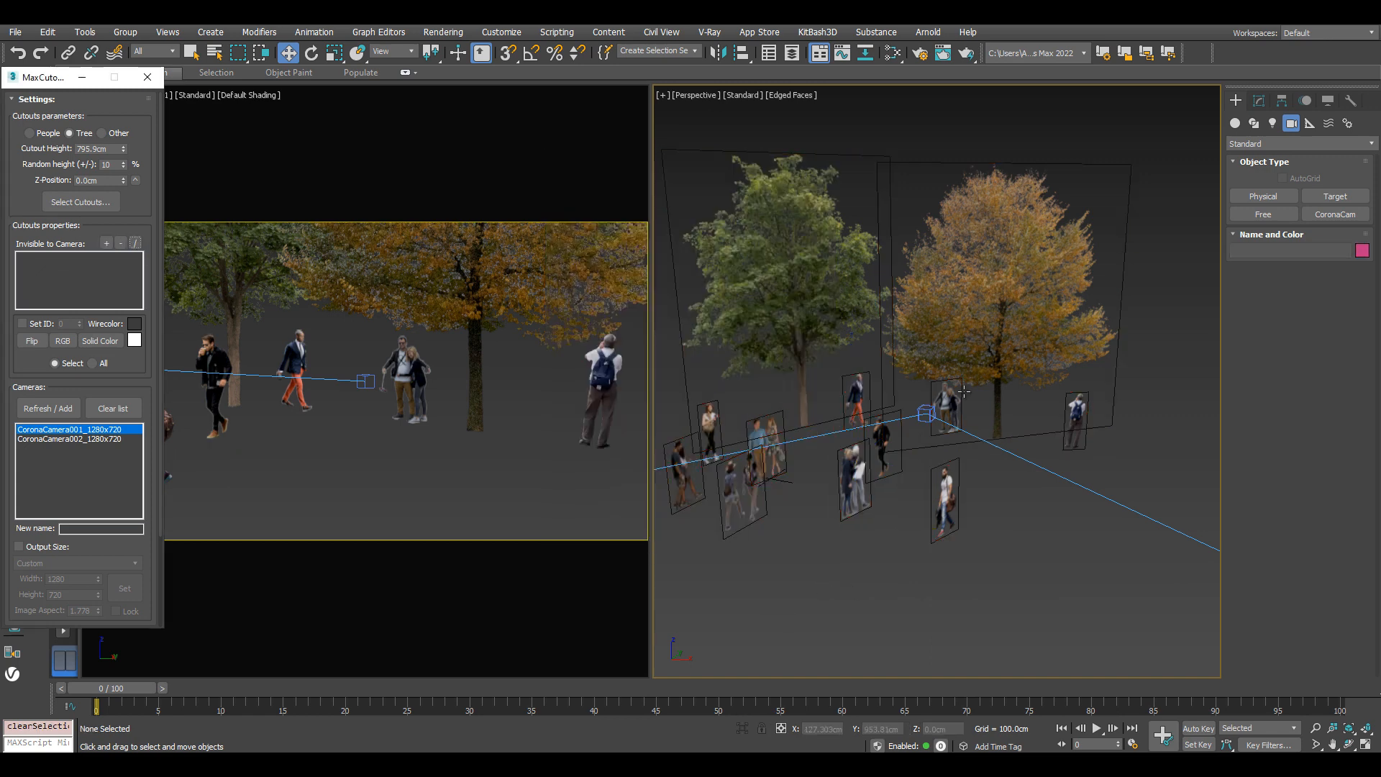
# Flip the trees MC11 and MC12 one at a time, and flip all cutouts in the scene together
pyautogui.keyDown('alt'); pyautogui.moveTo(859, 439); pyautogui.dragTo(826, 450, button='middle'); pyautogui.keyUp('alt')
pyautogui.click(814, 257)
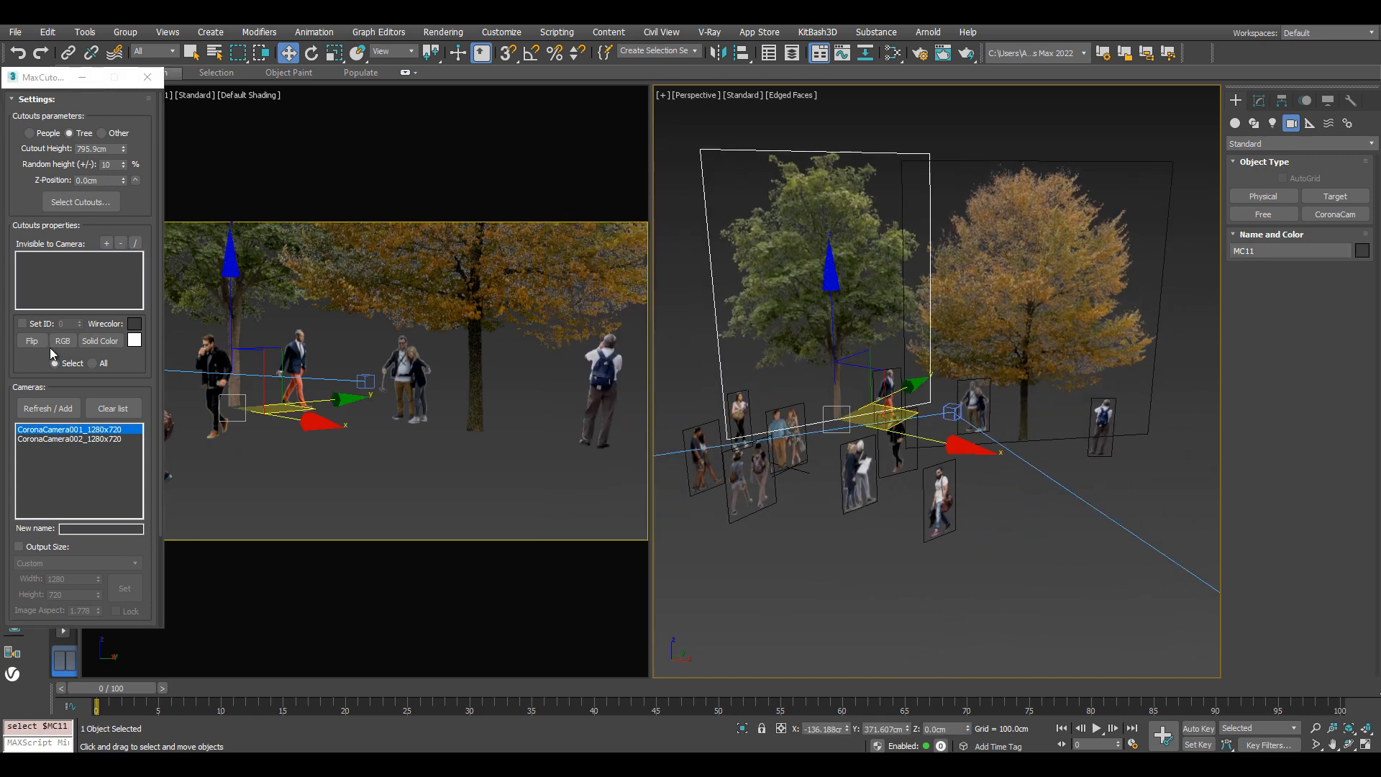
pyautogui.click(32, 341)
pyautogui.click(699, 328)
pyautogui.click(914, 289)
pyautogui.click(32, 341)
pyautogui.click(972, 553)
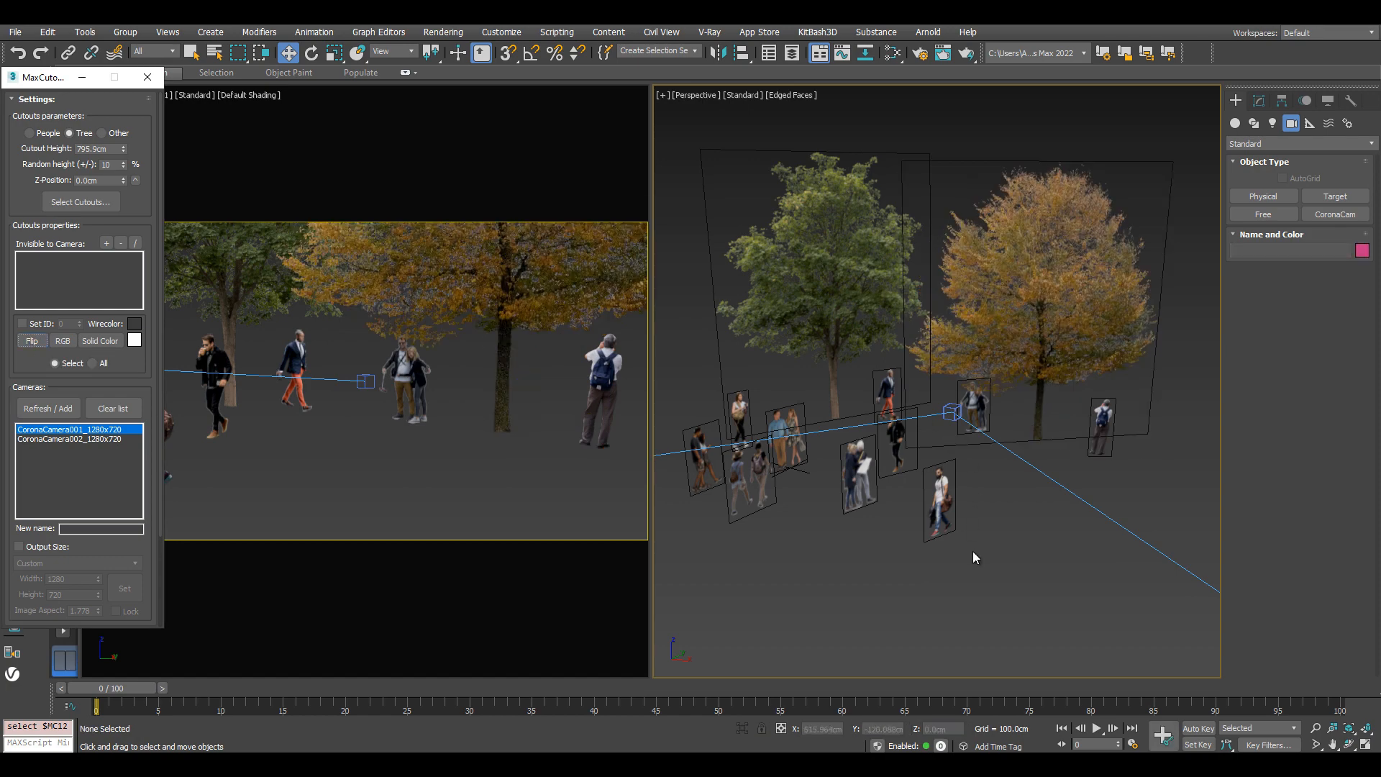
pyautogui.moveTo(972, 552); pyautogui.dragTo(663, 417)
pyautogui.click(888, 553)
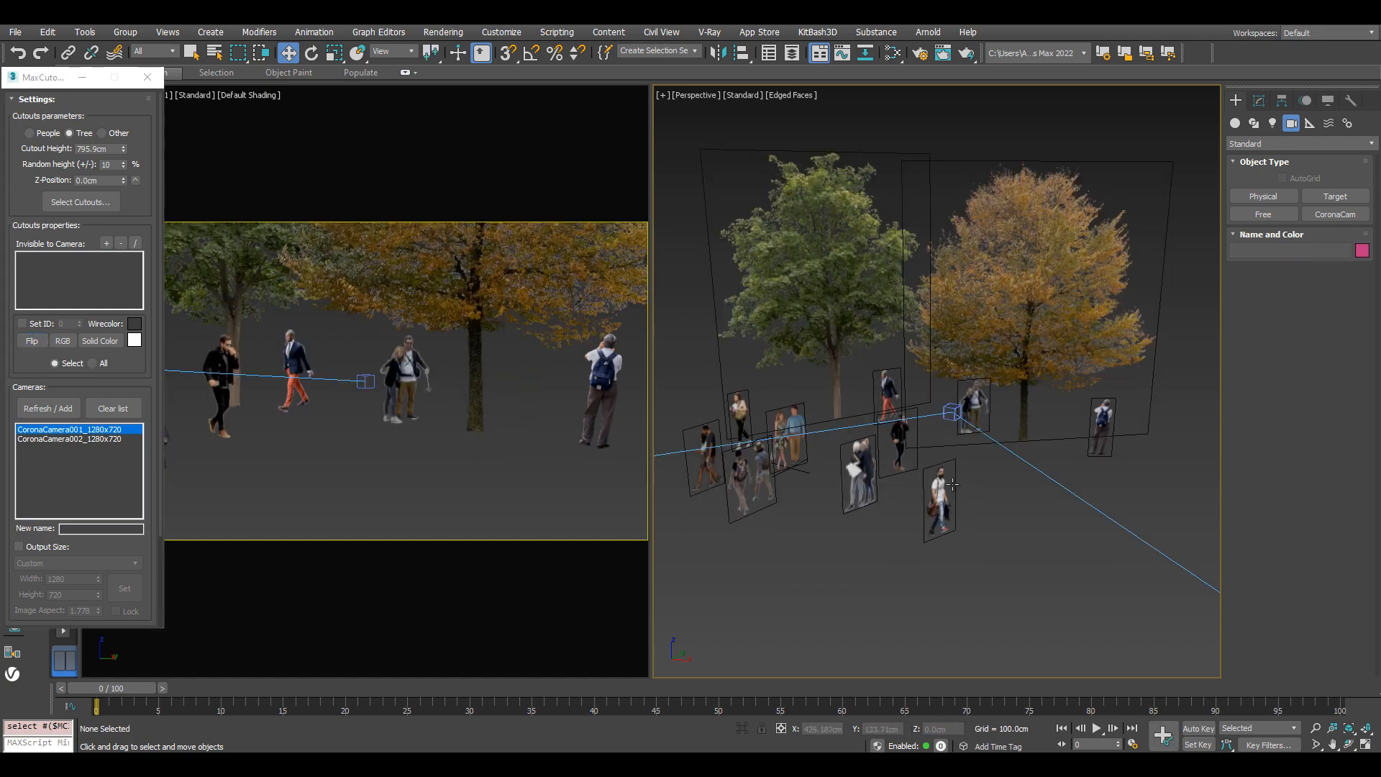
# Turn the tree cutouts MC11 and MC12 into solid white silhouettes
pyautogui.click(780, 315)
pyautogui.click(101, 341)
pyautogui.click(1060, 314)
pyautogui.click(102, 341)
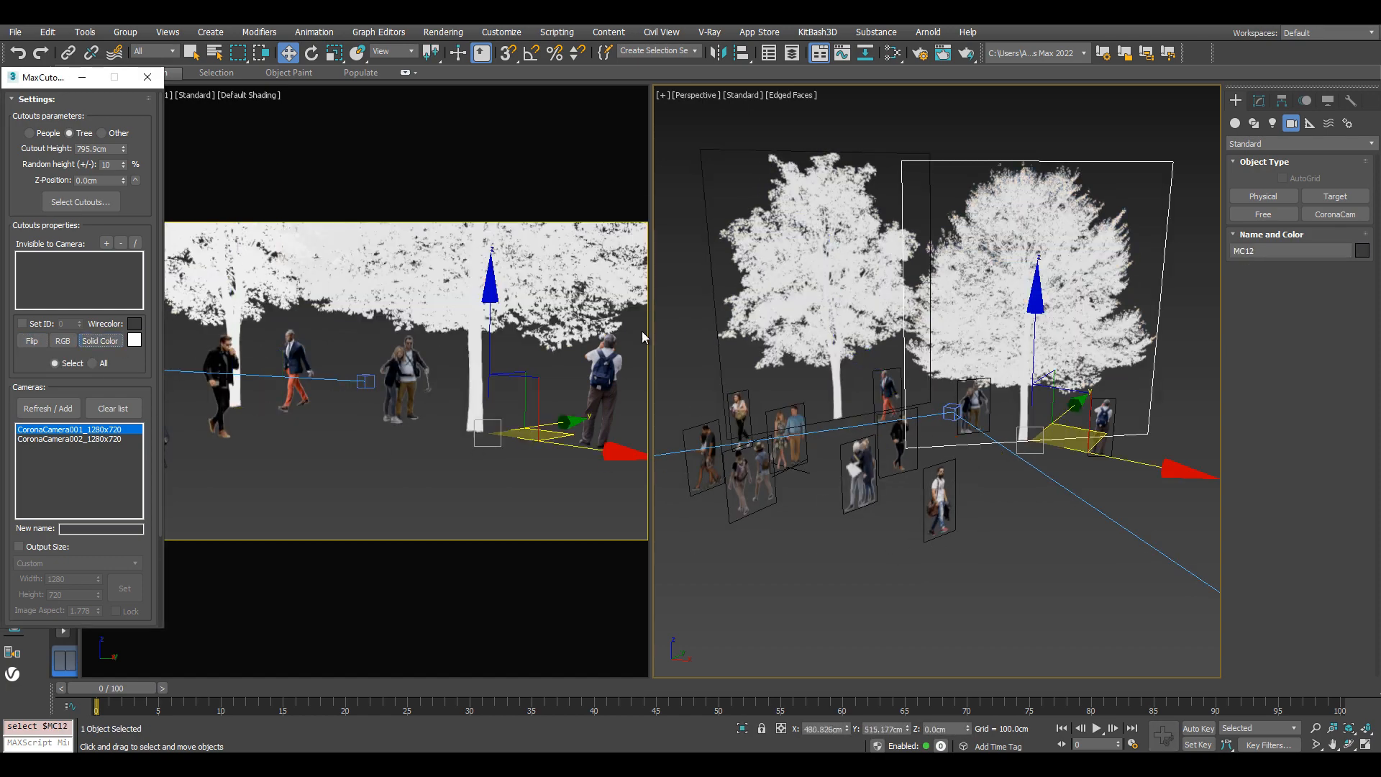
# Turn the couple cutout MC3 and the group of people around the camera target solid white
pyautogui.moveTo(874, 464); pyautogui.dragTo(873, 471, button='middle')
pyautogui.scroll(5, 872, 472)
pyautogui.click(848, 450)
pyautogui.click(100, 341)
pyautogui.scroll(-8, 960, 434)
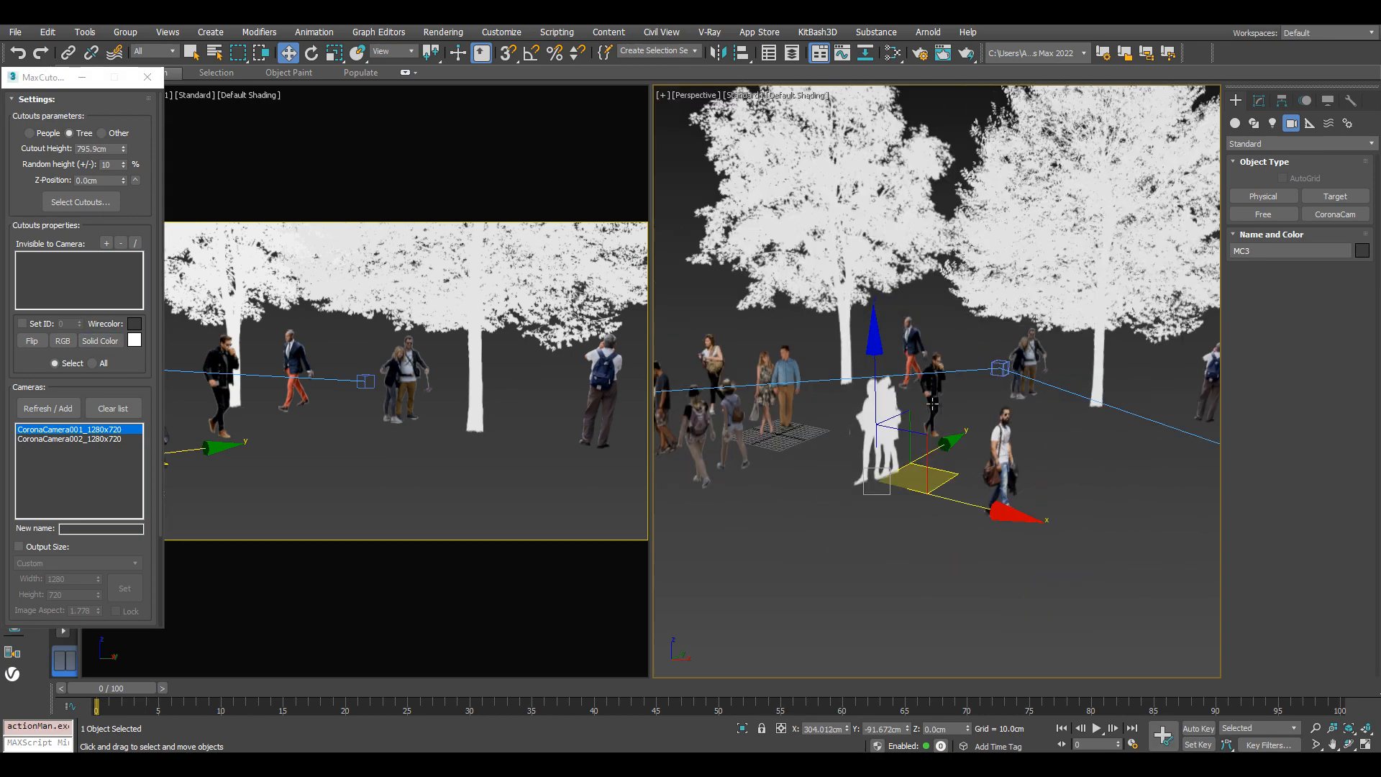
pyautogui.scroll(-3, 1069, 444)
pyautogui.moveTo(1180, 231); pyautogui.dragTo(906, 480)
pyautogui.click(98, 341)
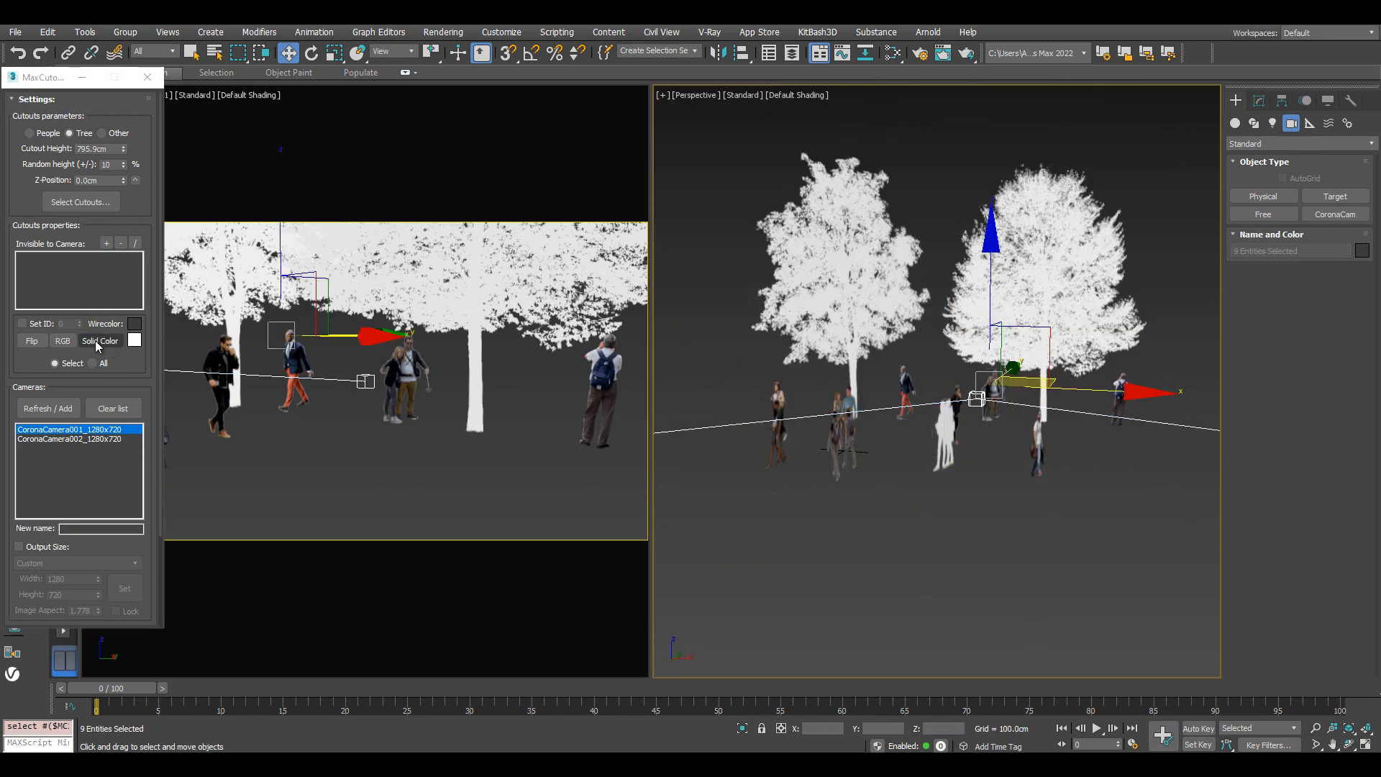
pyautogui.click(991, 517)
# Select every cutout in the scene and restore their original RGB images
pyautogui.keyDown('alt'); pyautogui.moveTo(1144, 475); pyautogui.dragTo(1069, 462, button='middle'); pyautogui.keyUp('alt')
pyautogui.scroll(6, 1069, 462)
pyautogui.scroll(-3, 1070, 461)
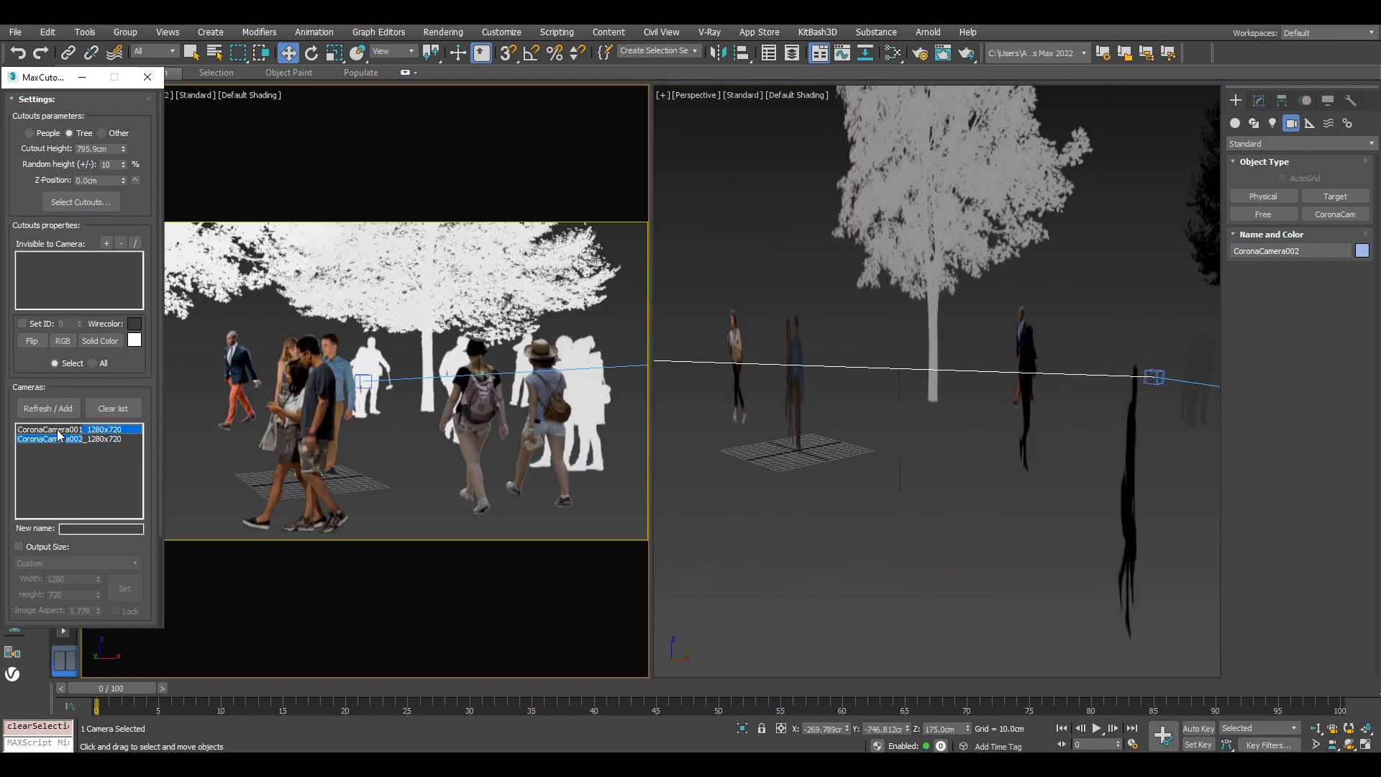
pyautogui.scroll(-6, 798, 509)
pyautogui.keyDown('alt'); pyautogui.moveTo(799, 508); pyautogui.dragTo(957, 504, button='middle'); pyautogui.keyUp('alt')
pyautogui.moveTo(1043, 241); pyautogui.dragTo(671, 540)
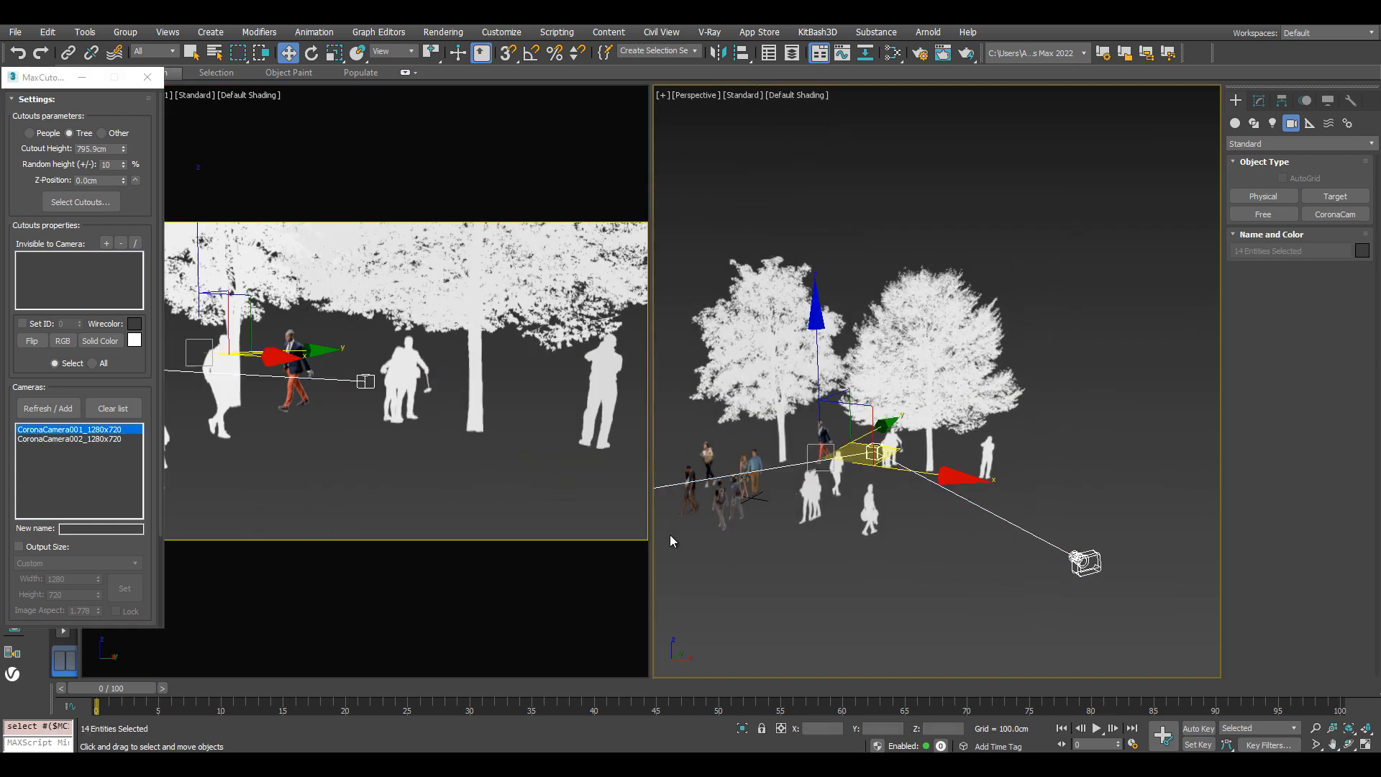
pyautogui.click(69, 348)
pyautogui.click(939, 508)
pyautogui.scroll(3, 939, 507)
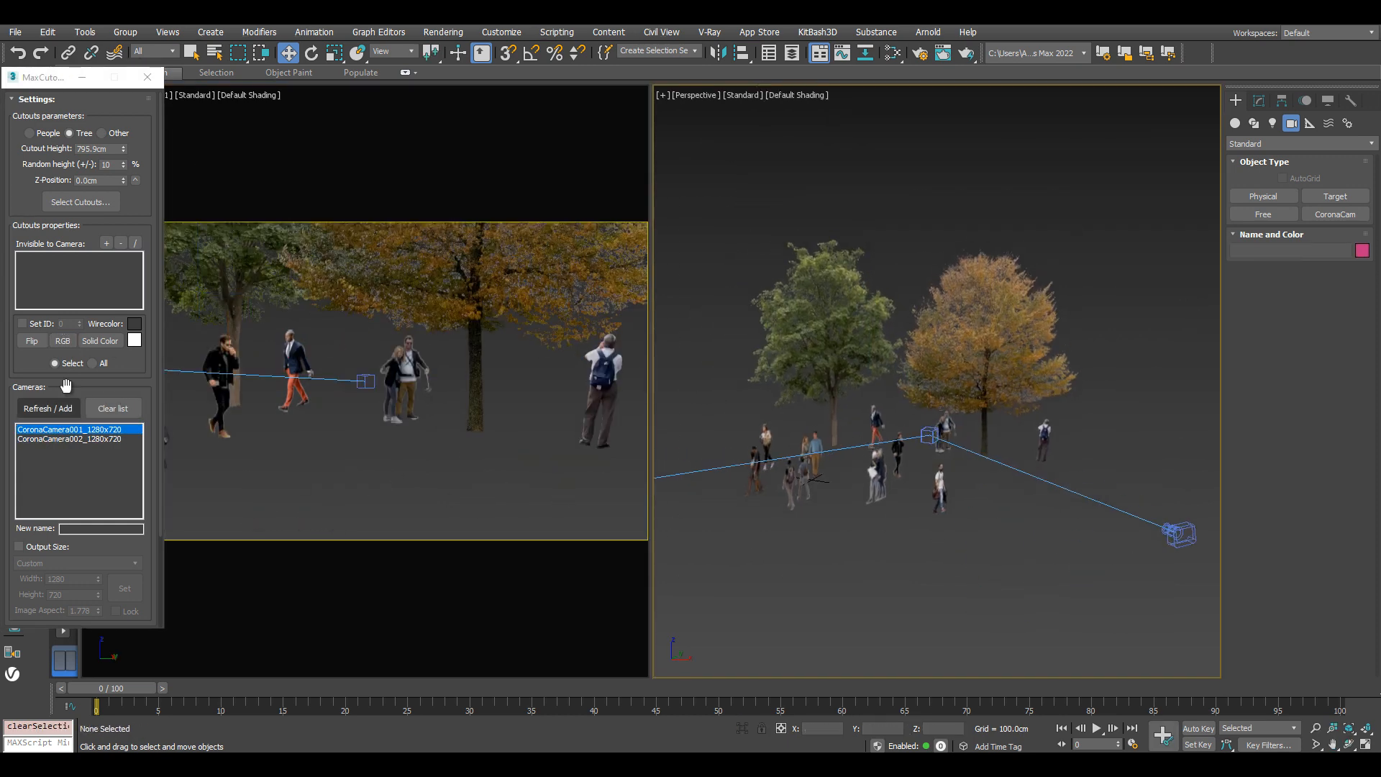
# With the scope set to All, apply solid white to every cutout and restore their RGB images
pyautogui.click(108, 346)
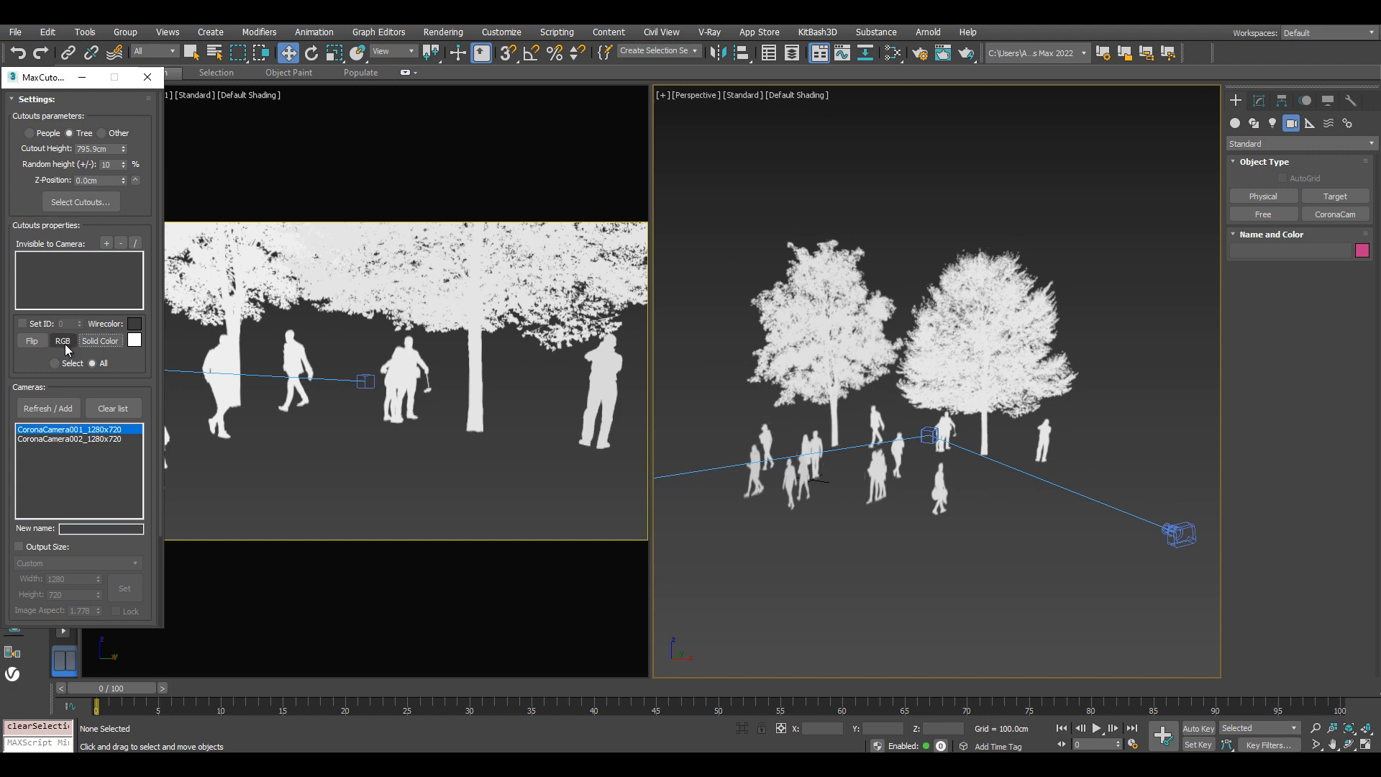
pyautogui.click(64, 342)
pyautogui.click(93, 343)
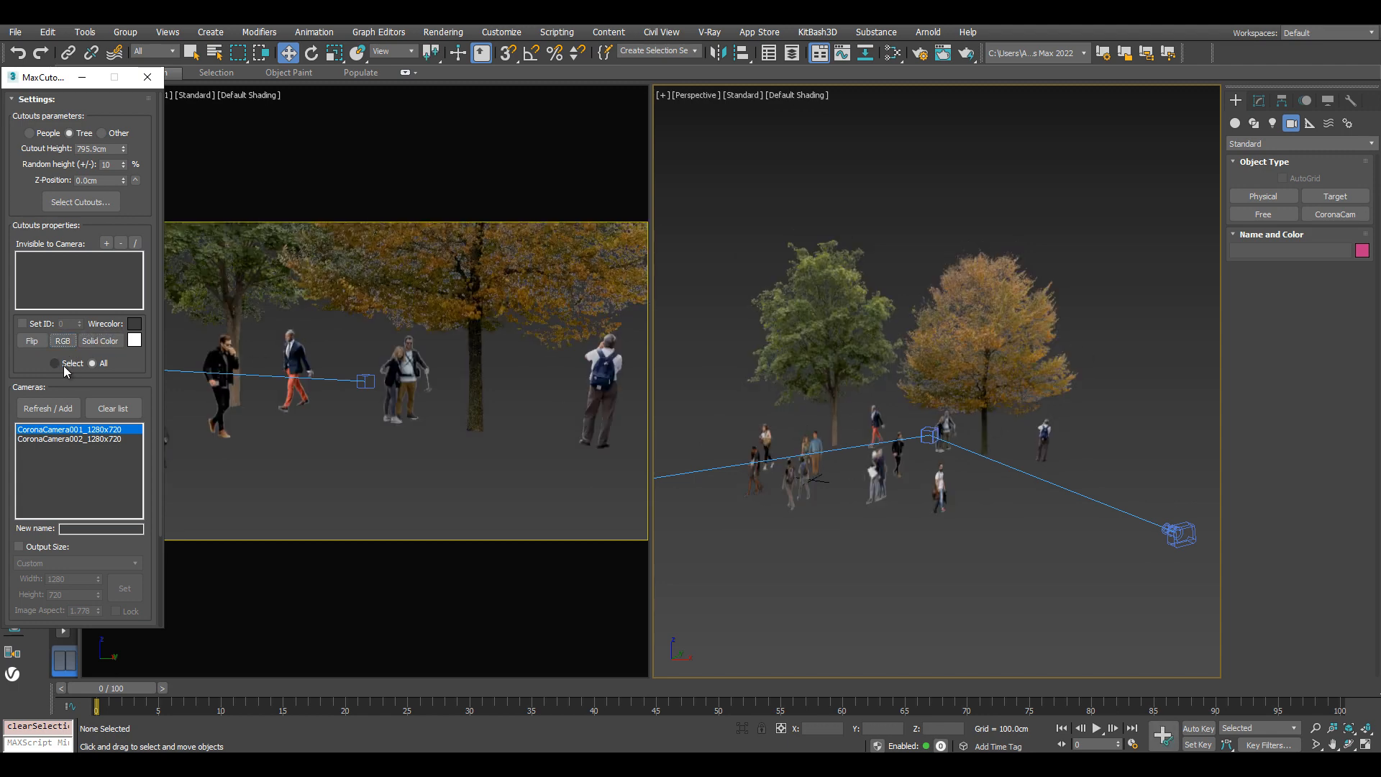
# Limit the scope to the selection and give the tree MC12 a solid magenta color
pyautogui.click(65, 366)
pyautogui.scroll(3, 1007, 374)
pyautogui.click(1024, 360)
pyautogui.click(101, 341)
pyautogui.moveTo(1021, 417); pyautogui.dragTo(918, 448, button='middle')
pyautogui.click(134, 339)
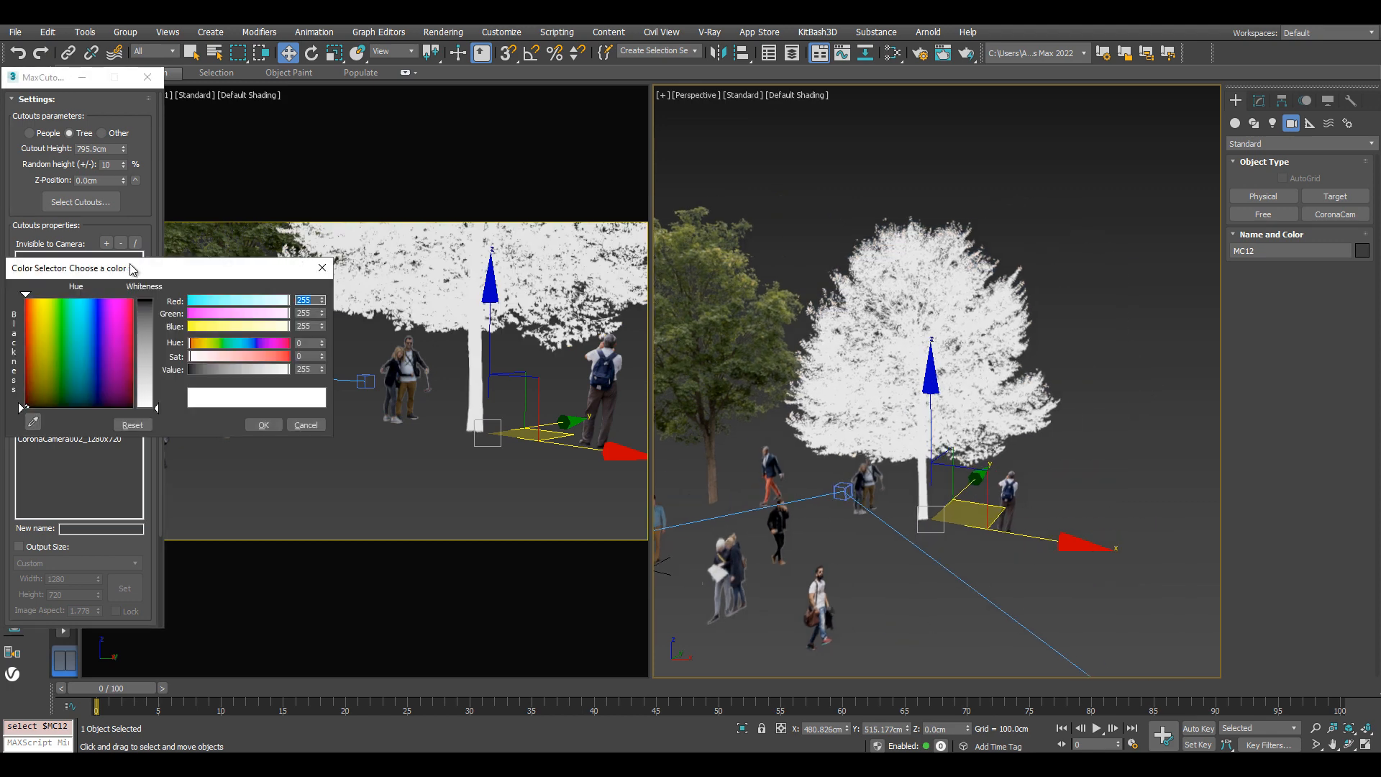
pyautogui.moveTo(125, 266); pyautogui.dragTo(571, 121)
pyautogui.click(565, 177)
pyautogui.click(710, 278)
# Give the tree MC11 a solid light green color
pyautogui.click(713, 360)
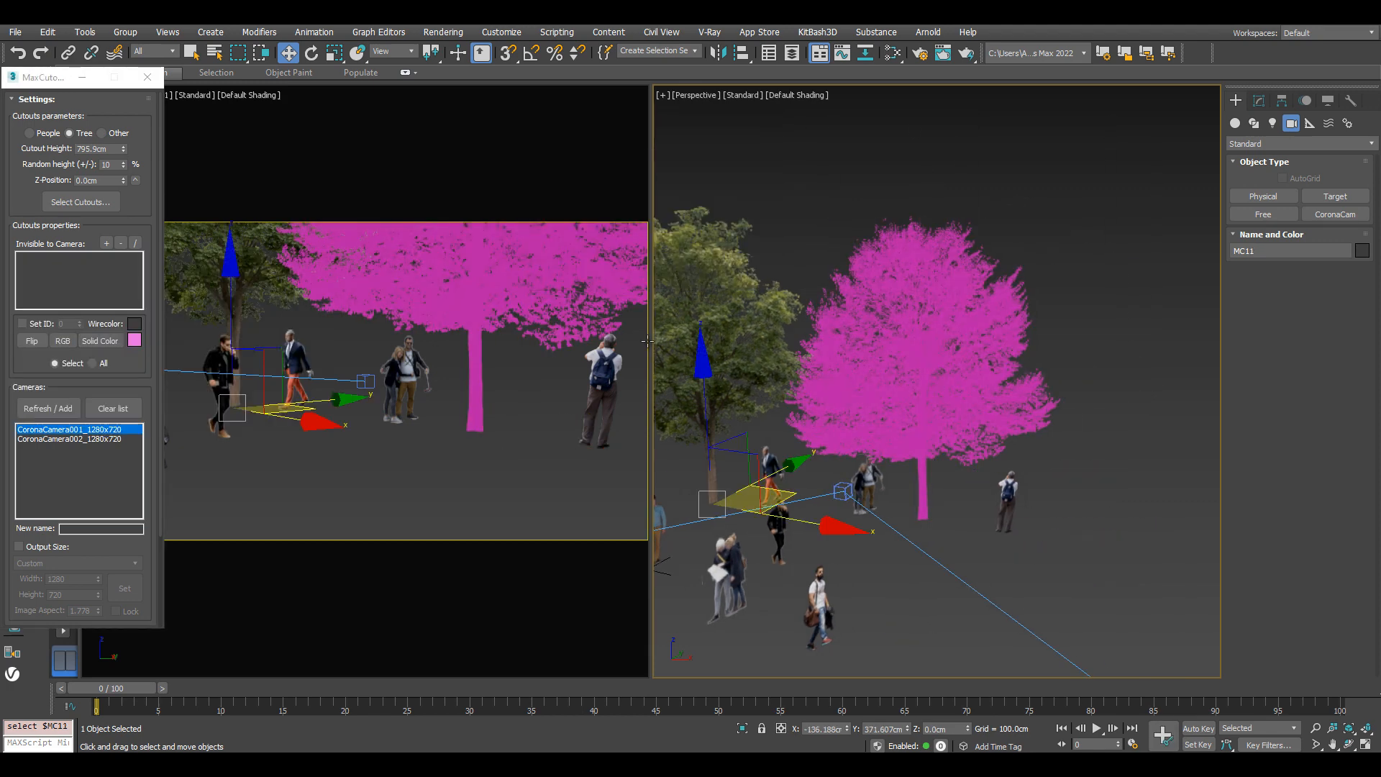
pyautogui.click(100, 342)
pyautogui.moveTo(777, 460); pyautogui.dragTo(845, 447, button='middle')
pyautogui.click(136, 340)
pyautogui.click(58, 316)
pyautogui.moveTo(157, 316); pyautogui.dragTo(163, 359)
pyautogui.click(260, 424)
pyautogui.keyDown('alt'); pyautogui.moveTo(1057, 424); pyautogui.dragTo(931, 408, button='middle'); pyautogui.keyUp('alt')
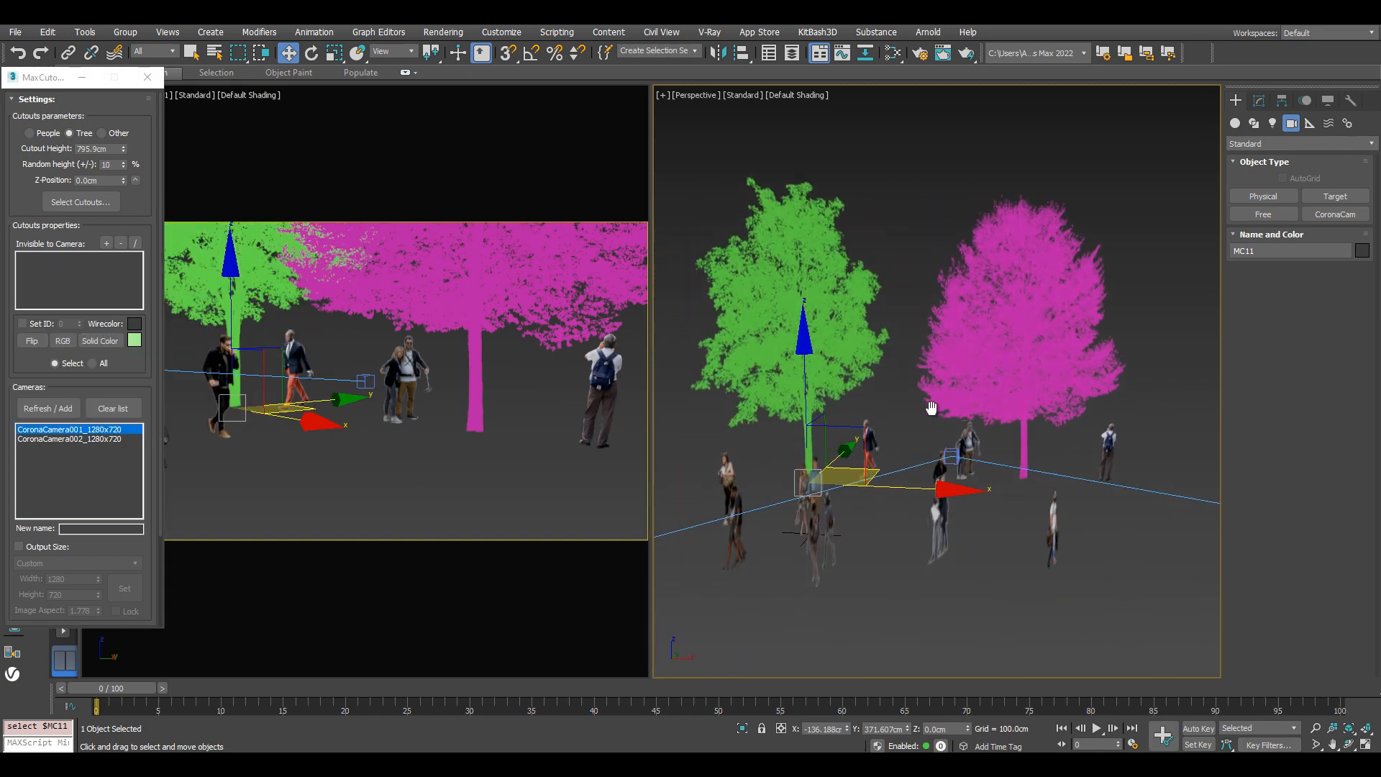
# Rename the two Corona cameras cam1 and cam2, and switch the view back to cam1
pyautogui.click(62, 438)
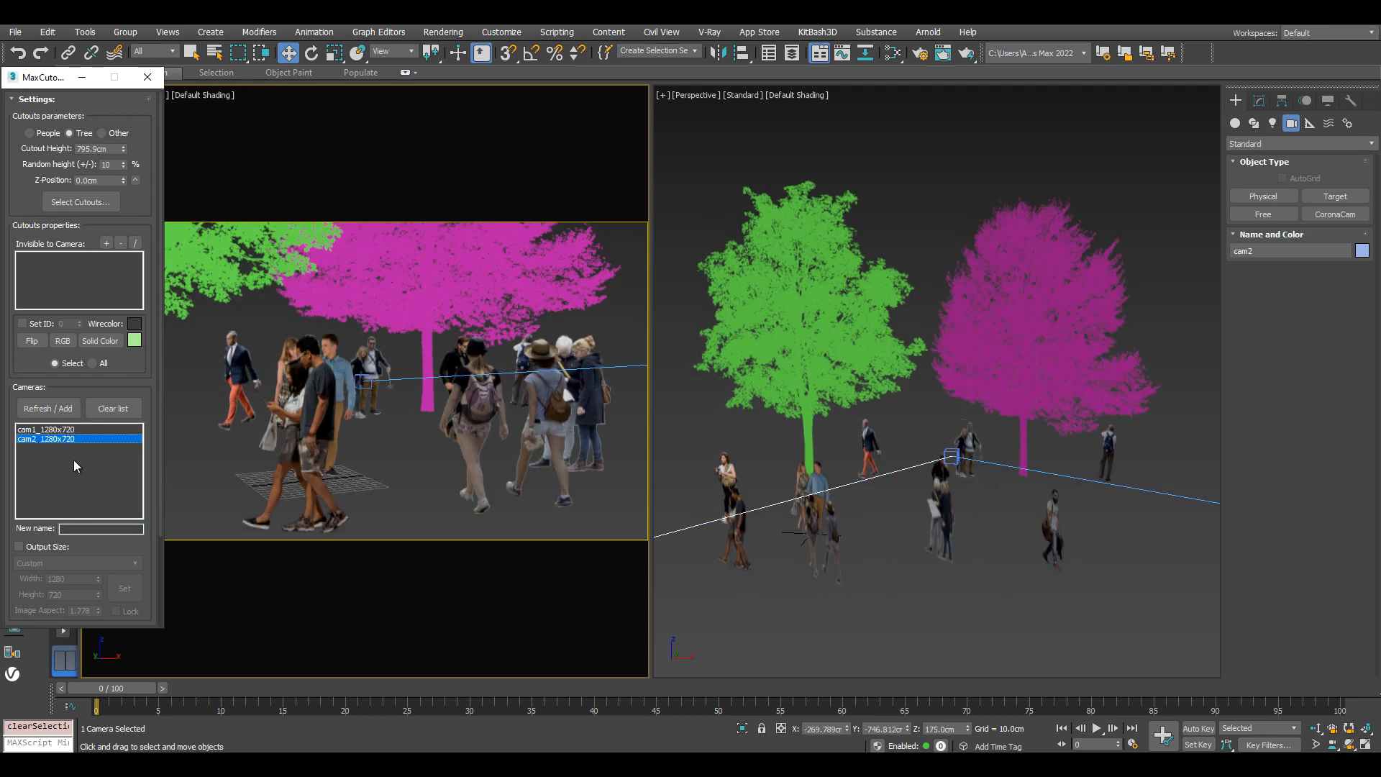
pyautogui.click(58, 430)
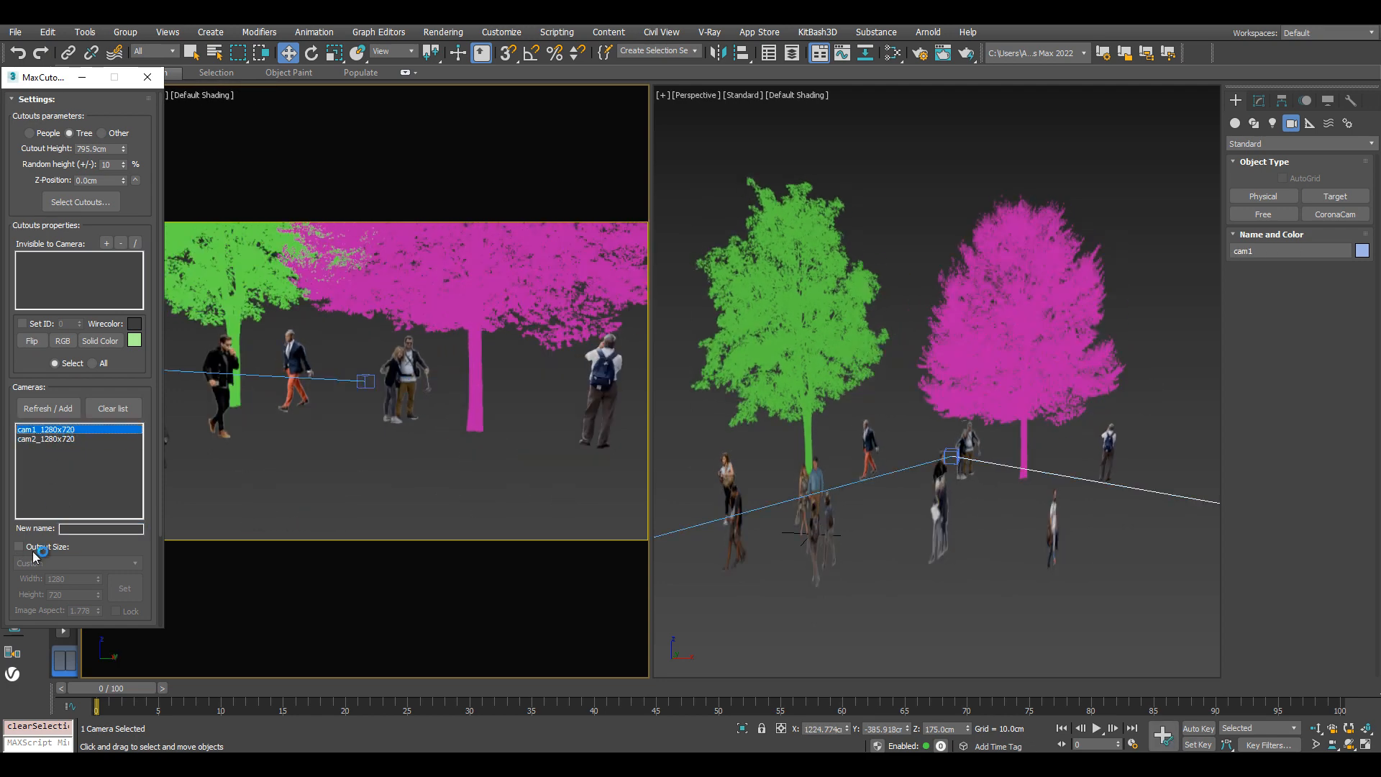
# Enable Output Size, set cam1 to 337 x 720 and cam2 to 530 x 314, and compare both camera views
pyautogui.moveTo(98, 579); pyautogui.dragTo(188, 508)
pyautogui.click(81, 438)
pyautogui.moveTo(98, 596); pyautogui.dragTo(104, 512)
pyautogui.moveTo(98, 579); pyautogui.dragTo(191, 236)
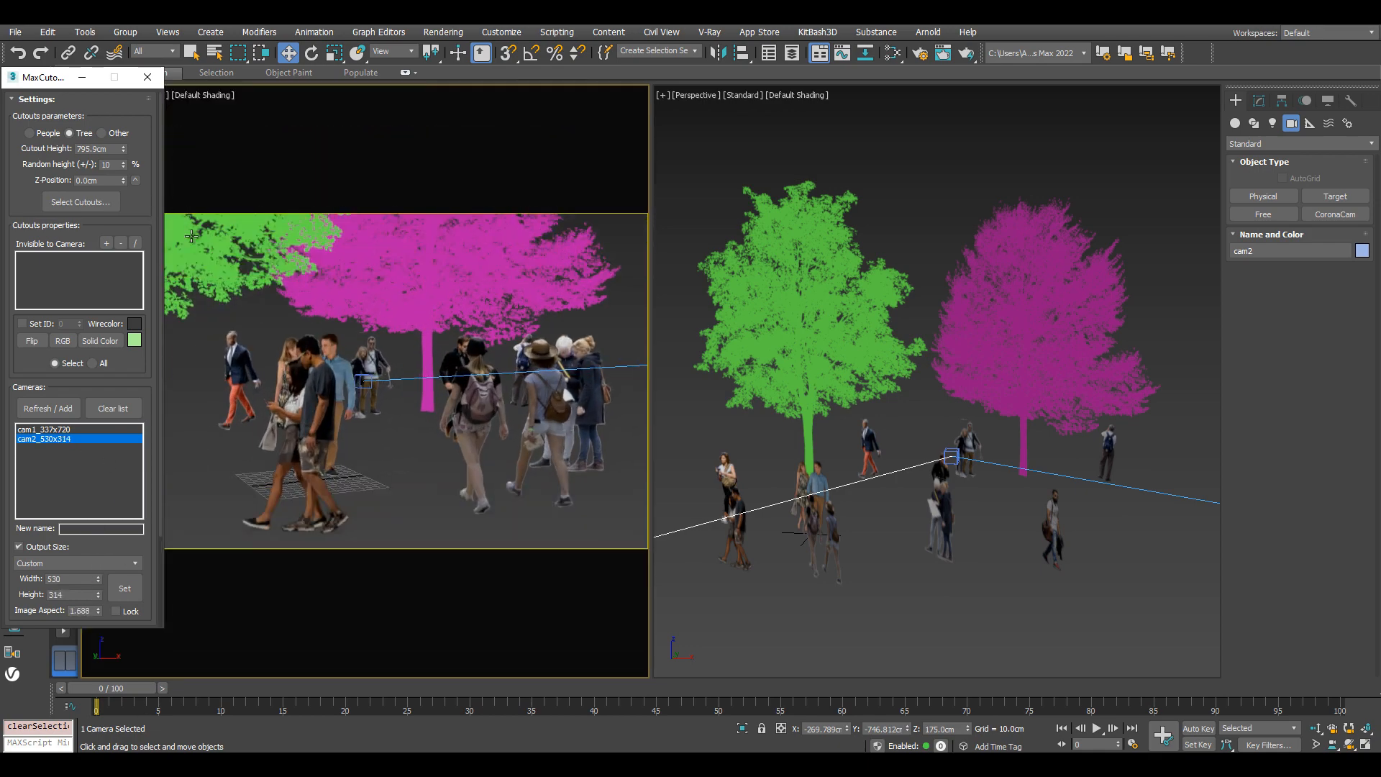
pyautogui.click(56, 430)
pyautogui.click(59, 438)
pyautogui.click(61, 430)
pyautogui.click(62, 438)
pyautogui.click(63, 431)
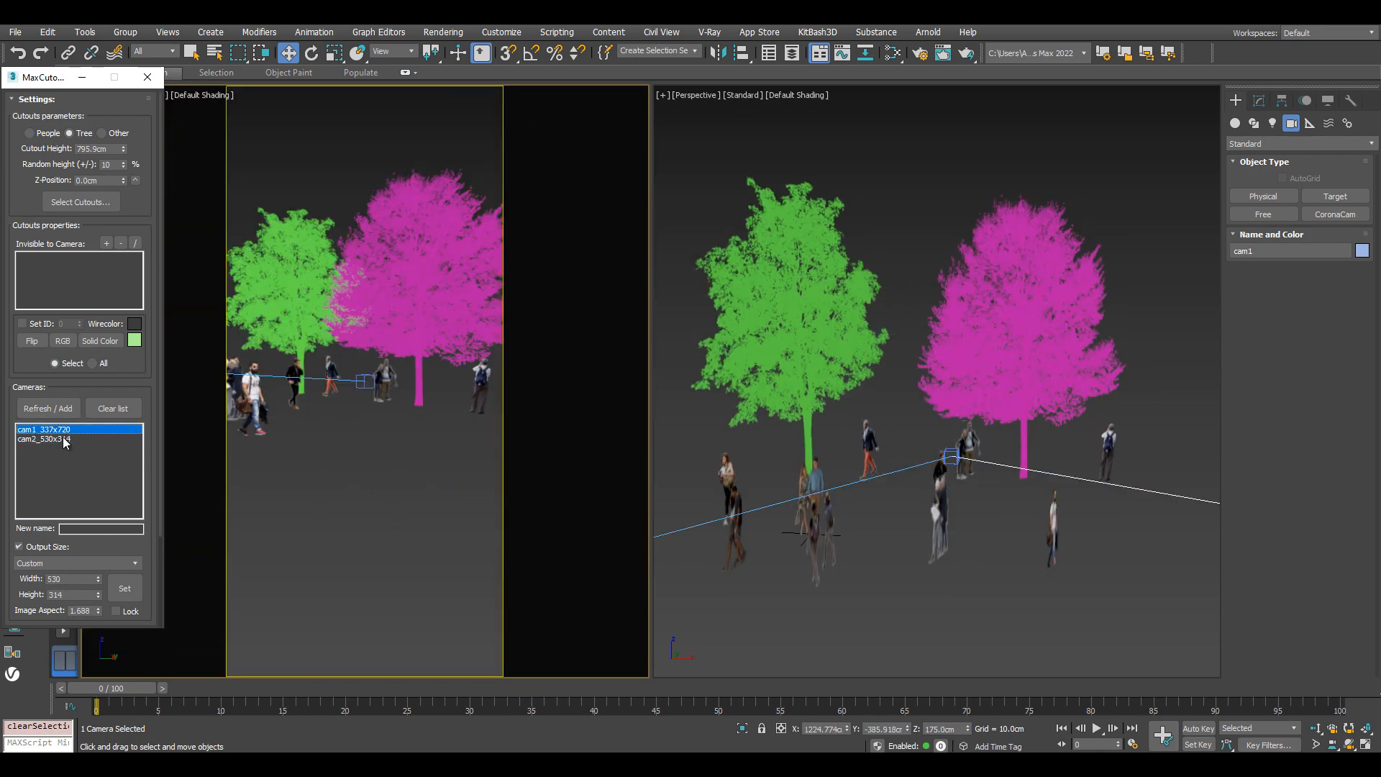
# Lock the image aspect for cam2 and scale its output size to 876 x 518
pyautogui.click(63, 438)
pyautogui.click(112, 611)
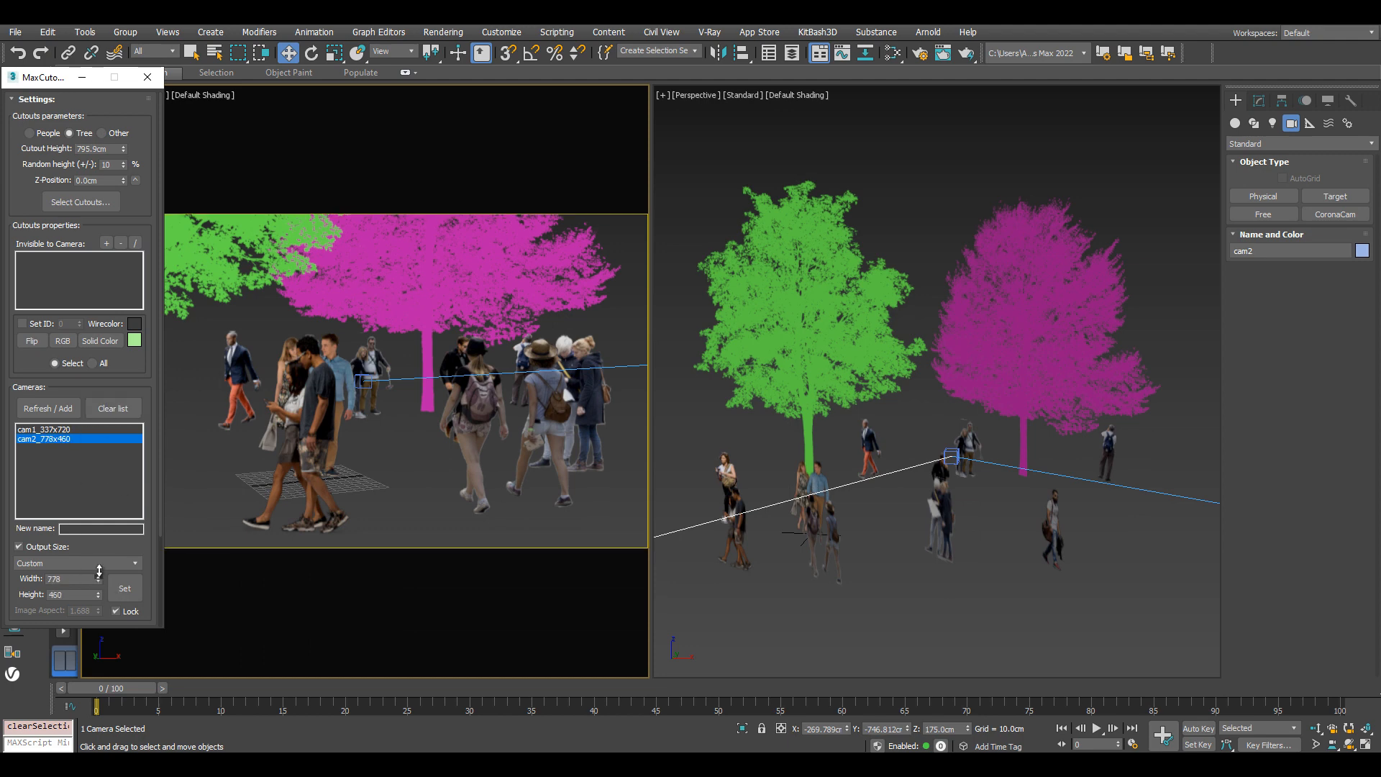
pyautogui.click(63, 438)
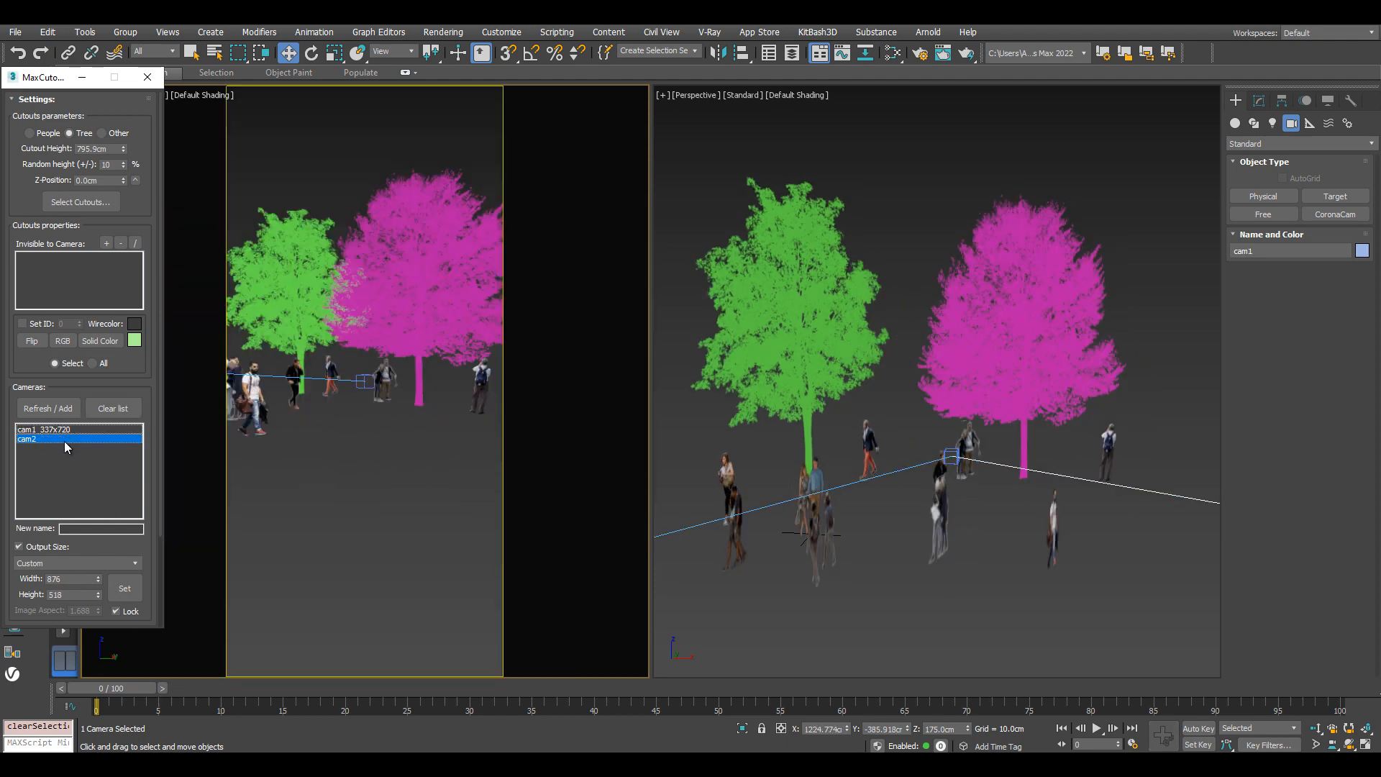
# Apply the HD (1280 x 720 px) output size preset to both cameras
pyautogui.click(67, 563)
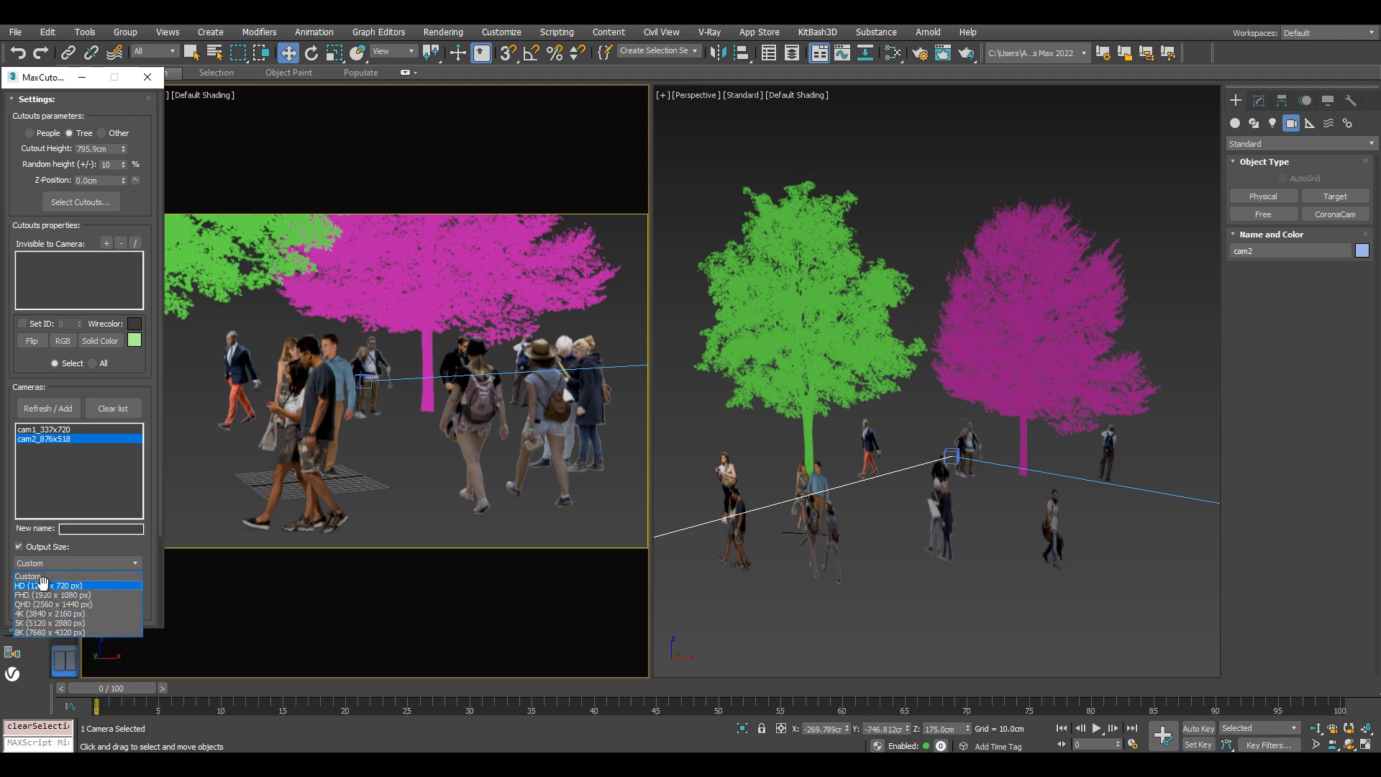
pyautogui.click(49, 585)
pyautogui.click(135, 589)
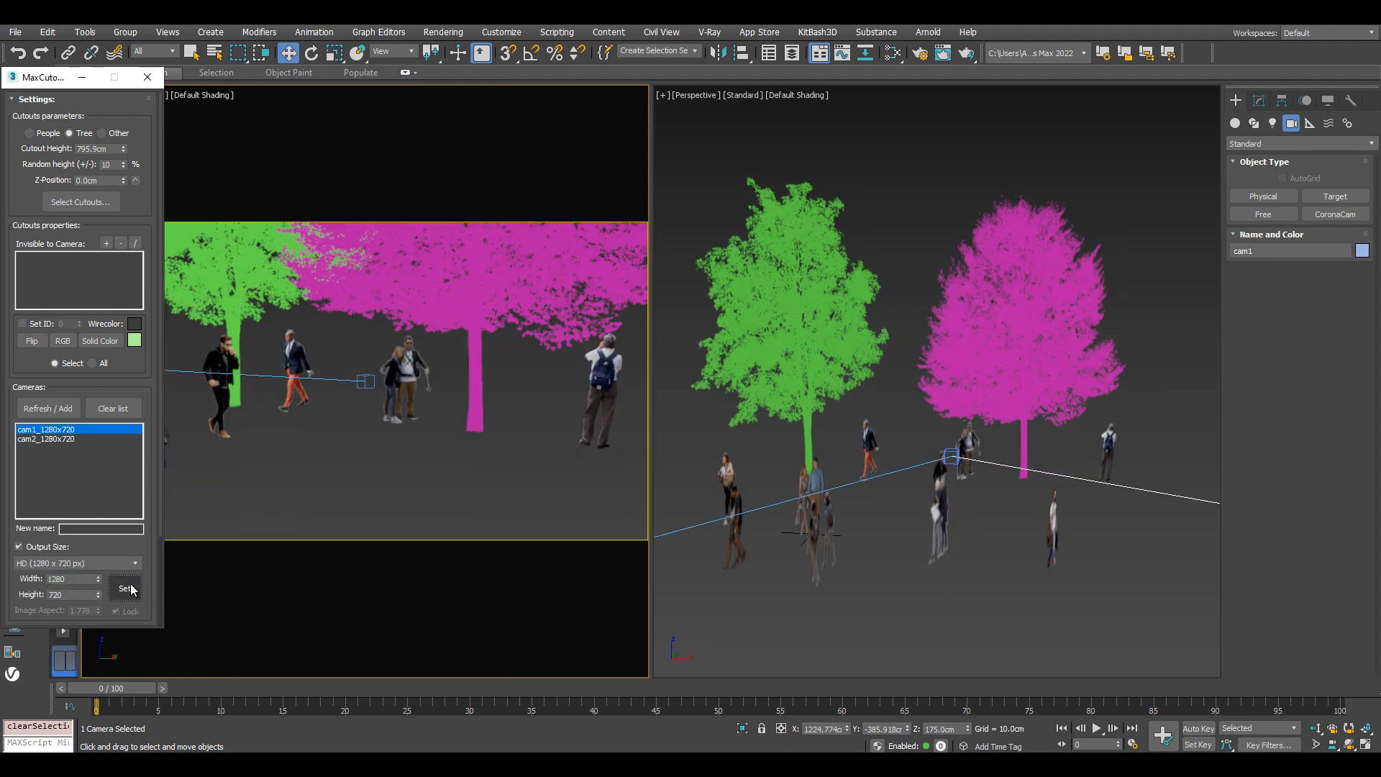
pyautogui.click(64, 439)
# Give cam1 a custom output size of 206 x 480 and switch to the cam2 view
pyautogui.click(63, 430)
pyautogui.click(74, 562)
pyautogui.click(61, 576)
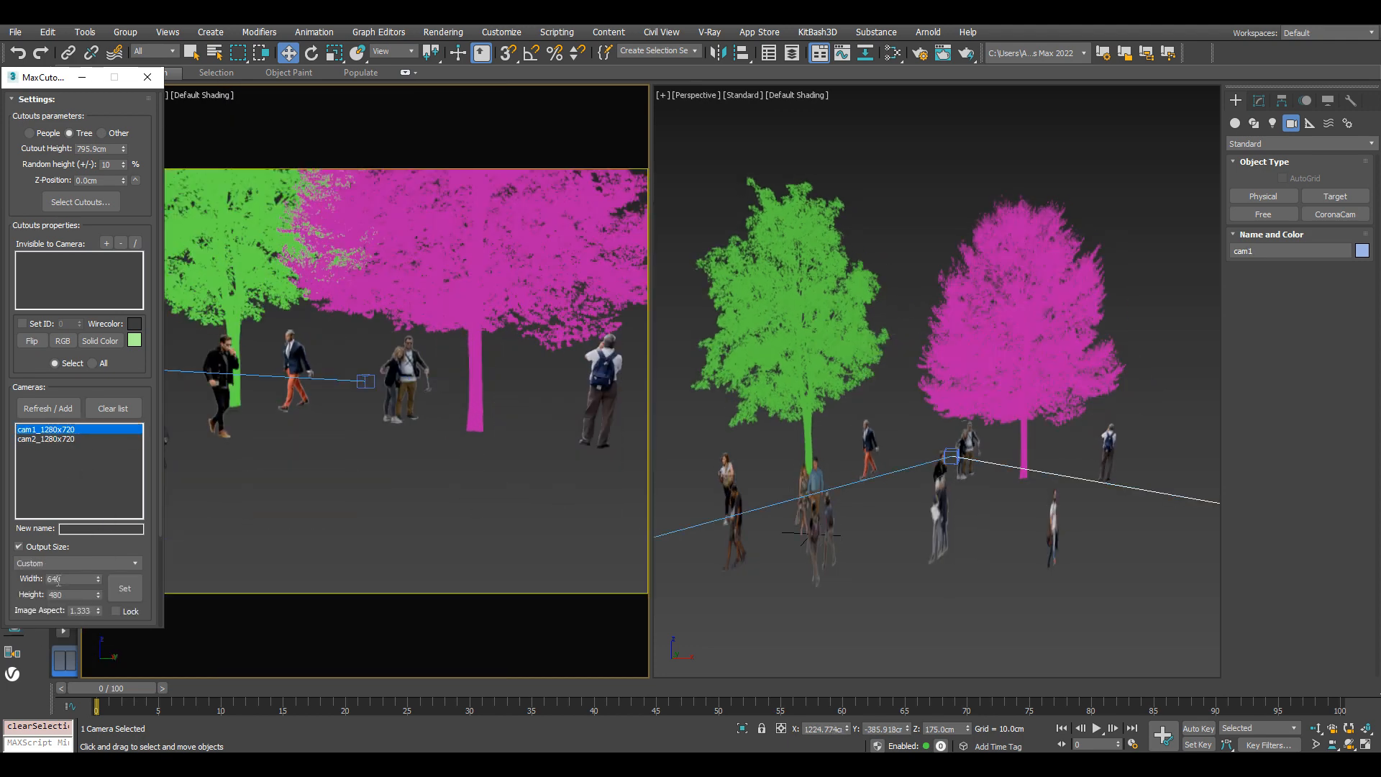
pyautogui.moveTo(98, 579); pyautogui.dragTo(208, 115)
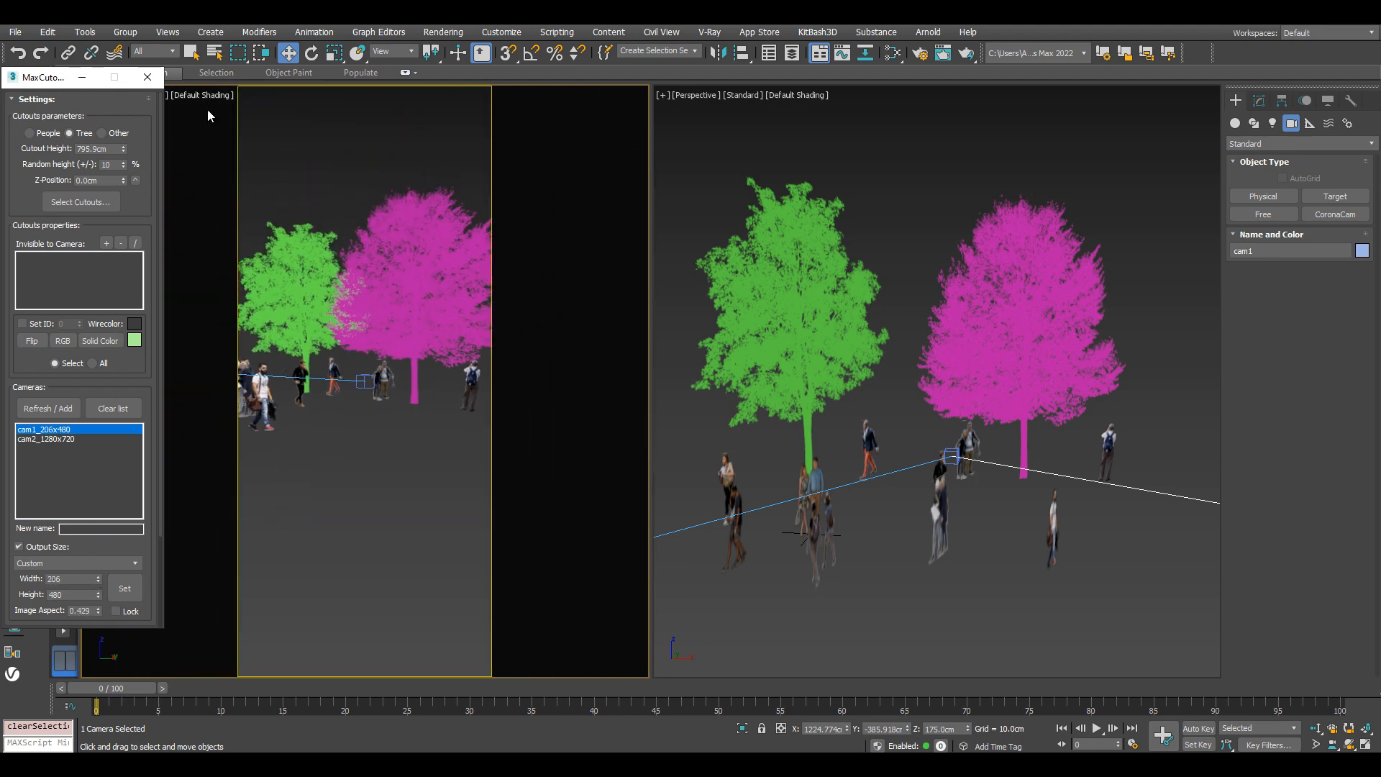
pyautogui.click(68, 439)
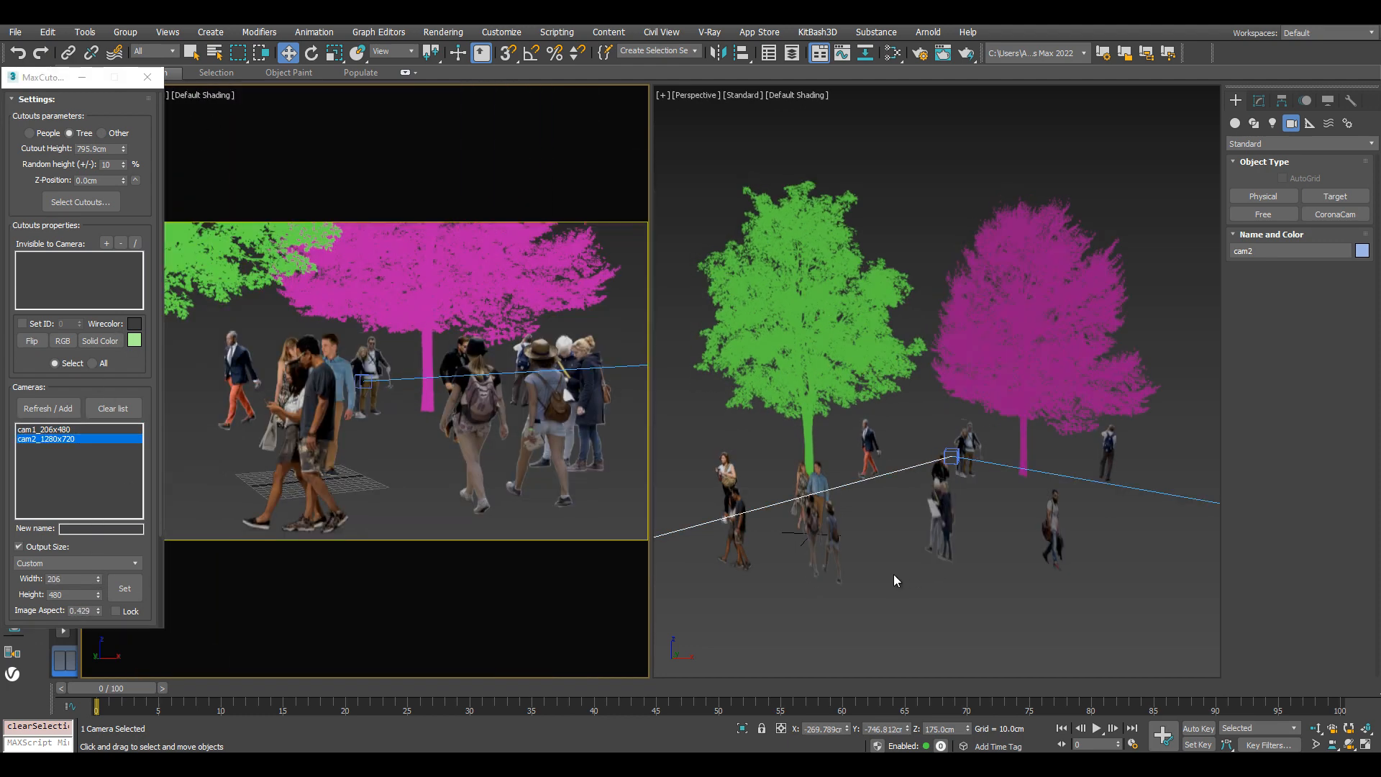
# Draw a box about 593 cm long, 816 cm wide and 87 cm high on the ground beyond the cam1 camera
pyautogui.click(892, 540)
pyautogui.scroll(-5, 892, 539)
pyautogui.keyDown('alt'); pyautogui.moveTo(893, 539); pyautogui.dragTo(942, 538, button='middle'); pyautogui.keyUp('alt')
pyautogui.click(1234, 123)
pyautogui.click(1263, 197)
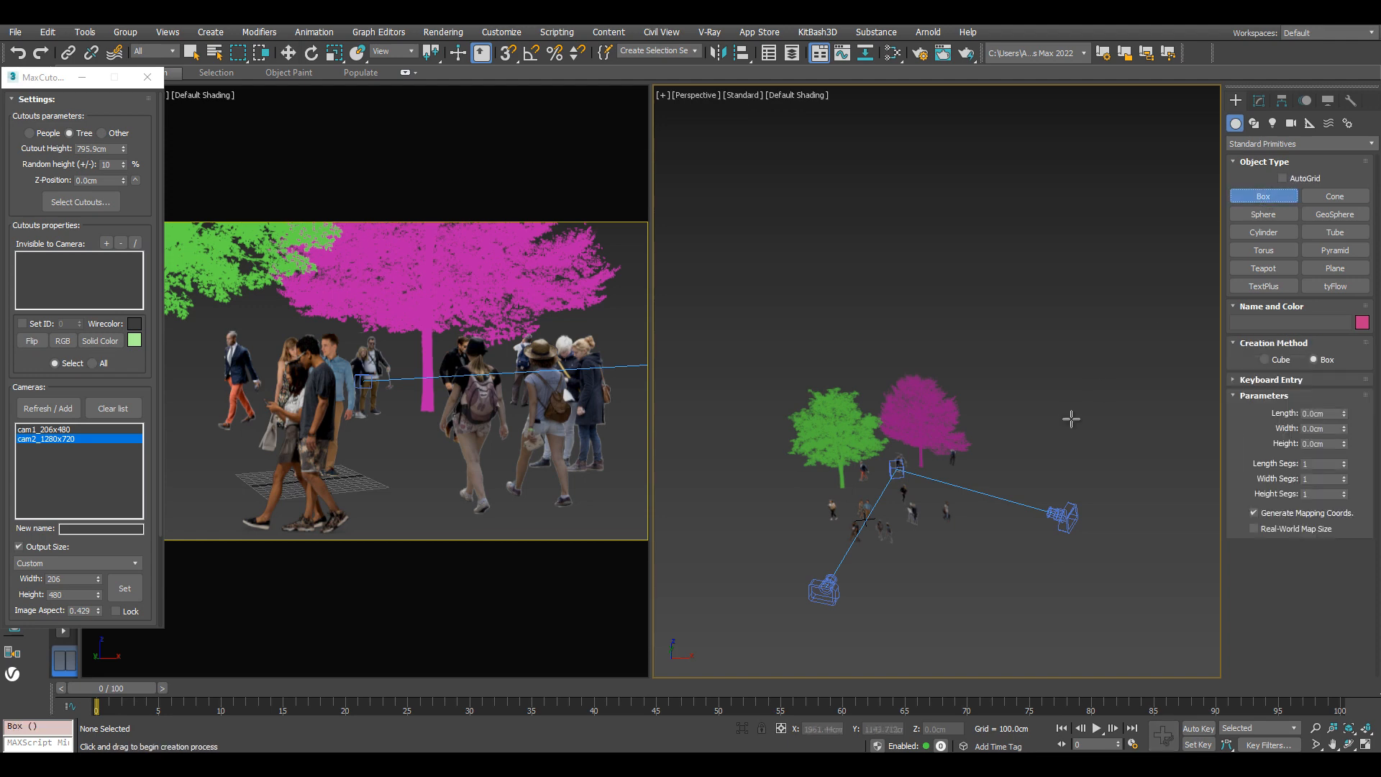
pyautogui.scroll(3, 1071, 419)
pyautogui.moveTo(975, 439); pyautogui.dragTo(1165, 493)
pyautogui.click(1172, 481)
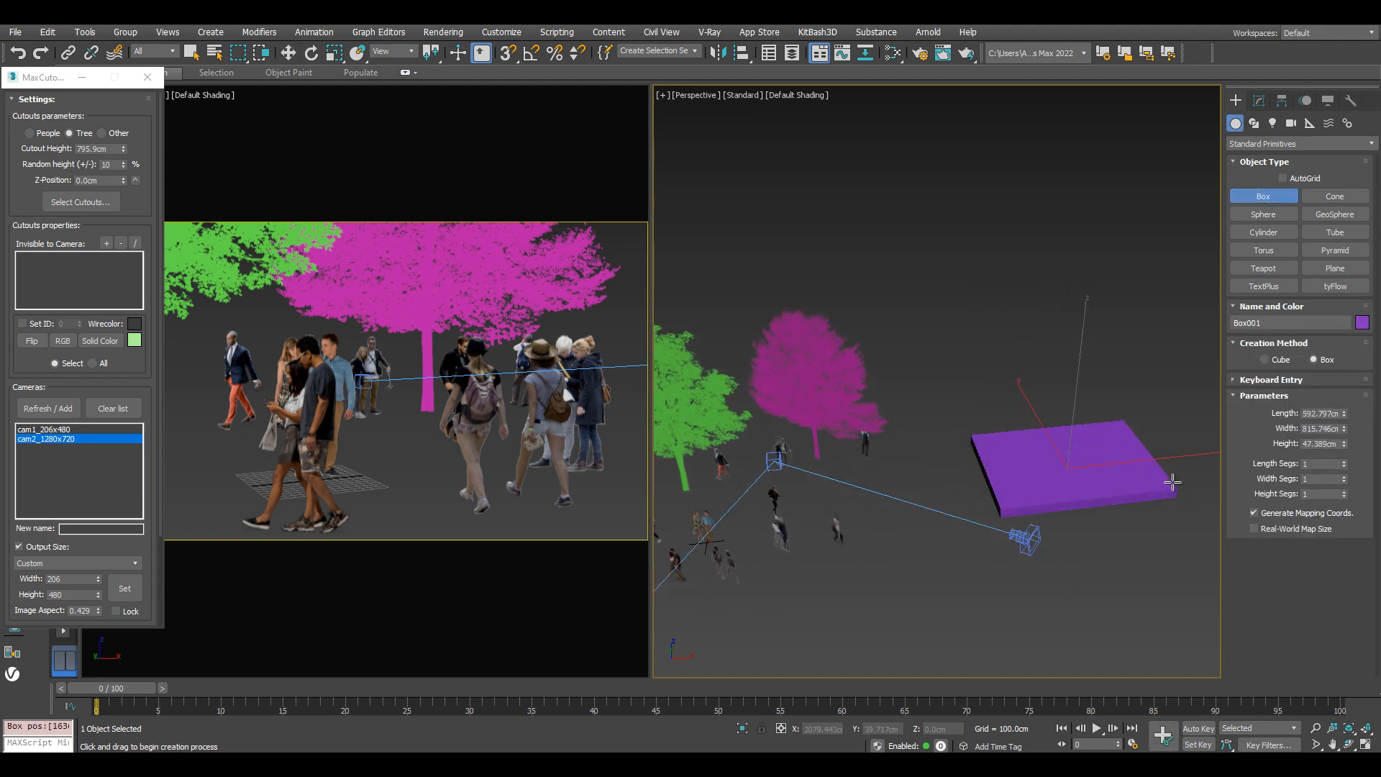
pyautogui.press('w')
pyautogui.moveTo(1039, 451); pyautogui.dragTo(927, 425, button='middle')
pyautogui.scroll(3, 962, 438)
# Pick the top of the purple box as the cutouts' Z-Position, 87.487 cm, and check the box's height parameter
pyautogui.click(845, 323)
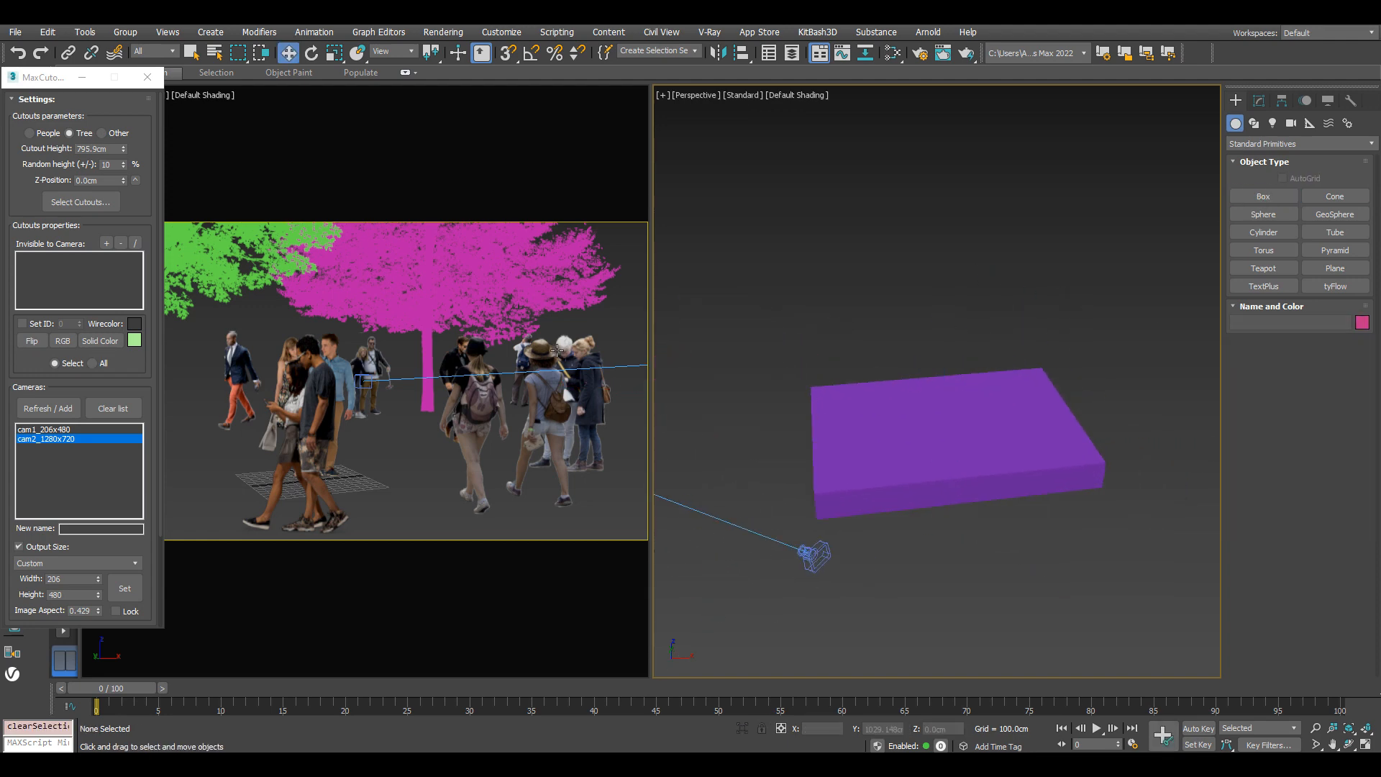
pyautogui.click(135, 181)
pyautogui.click(950, 388)
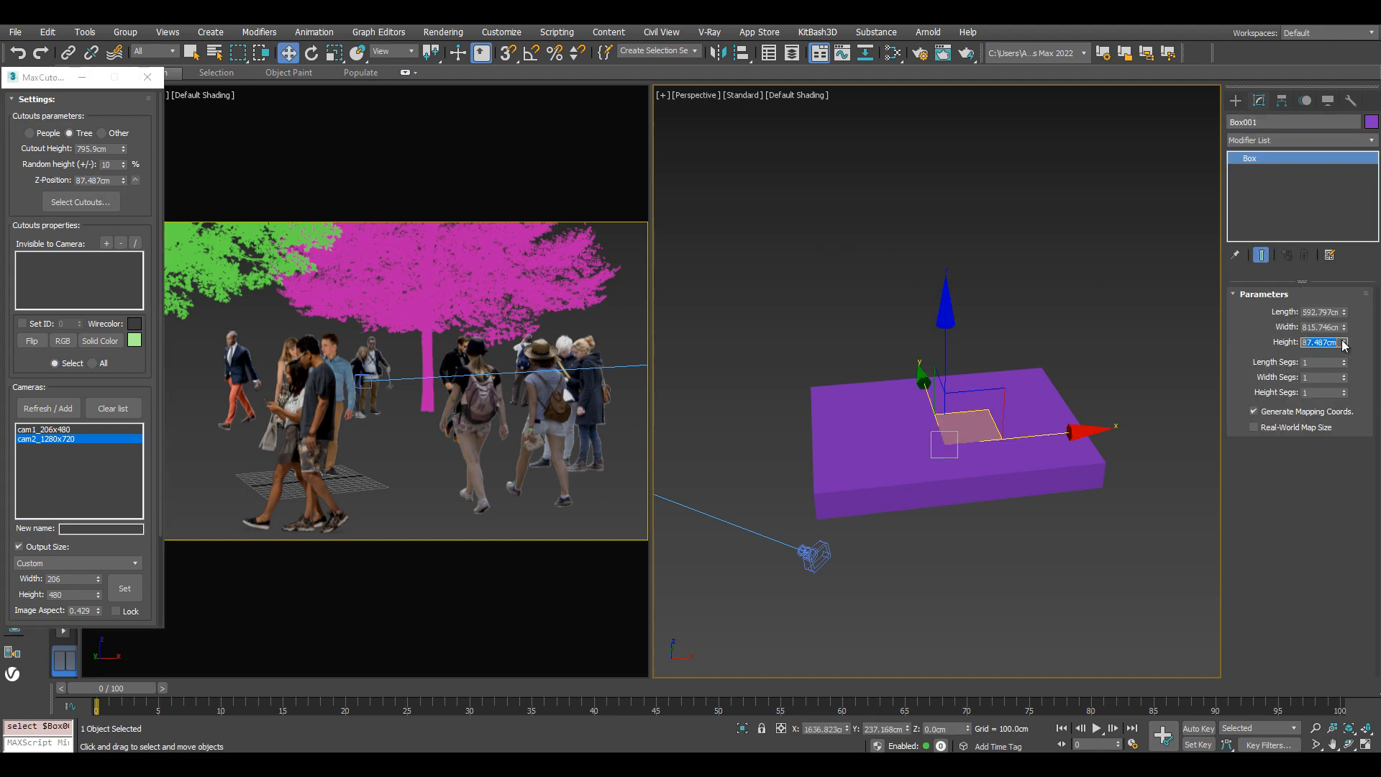
pyautogui.click(765, 340)
# Place the tree cutouts meye_acer-platanoides_s6534.png and meye_acer-platanoides_e15349.png side by side on top of the box
pyautogui.click(80, 202)
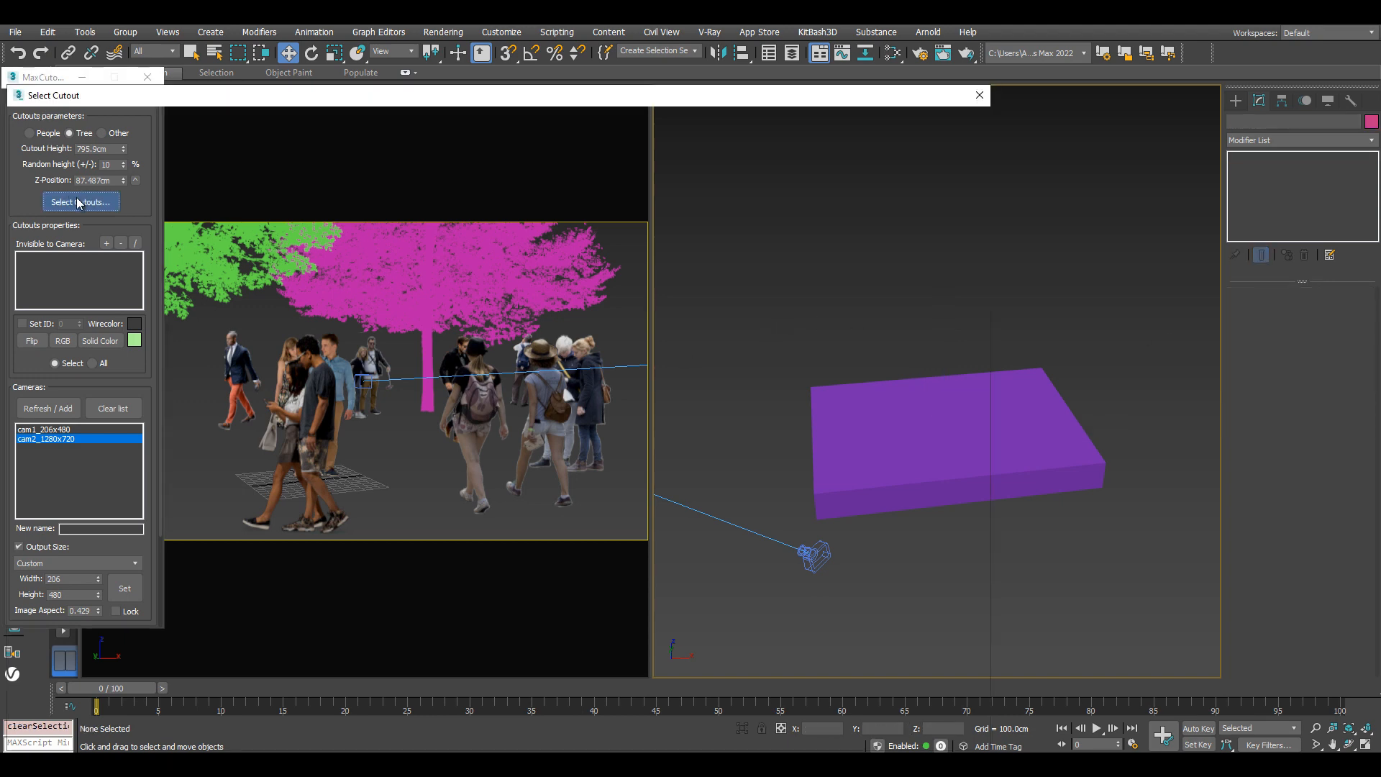
pyautogui.click(489, 463)
pyautogui.doubleClick(490, 464)
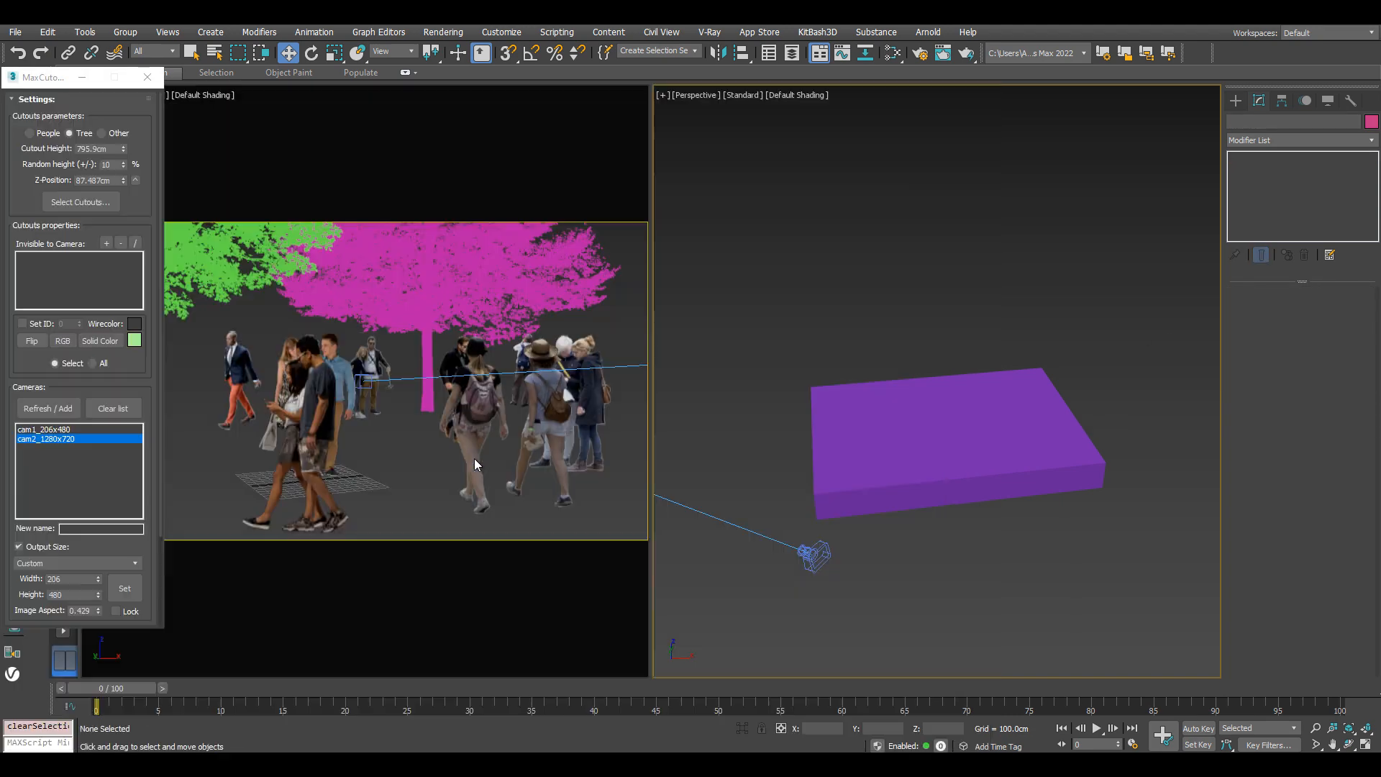
pyautogui.click(902, 430)
pyautogui.click(76, 201)
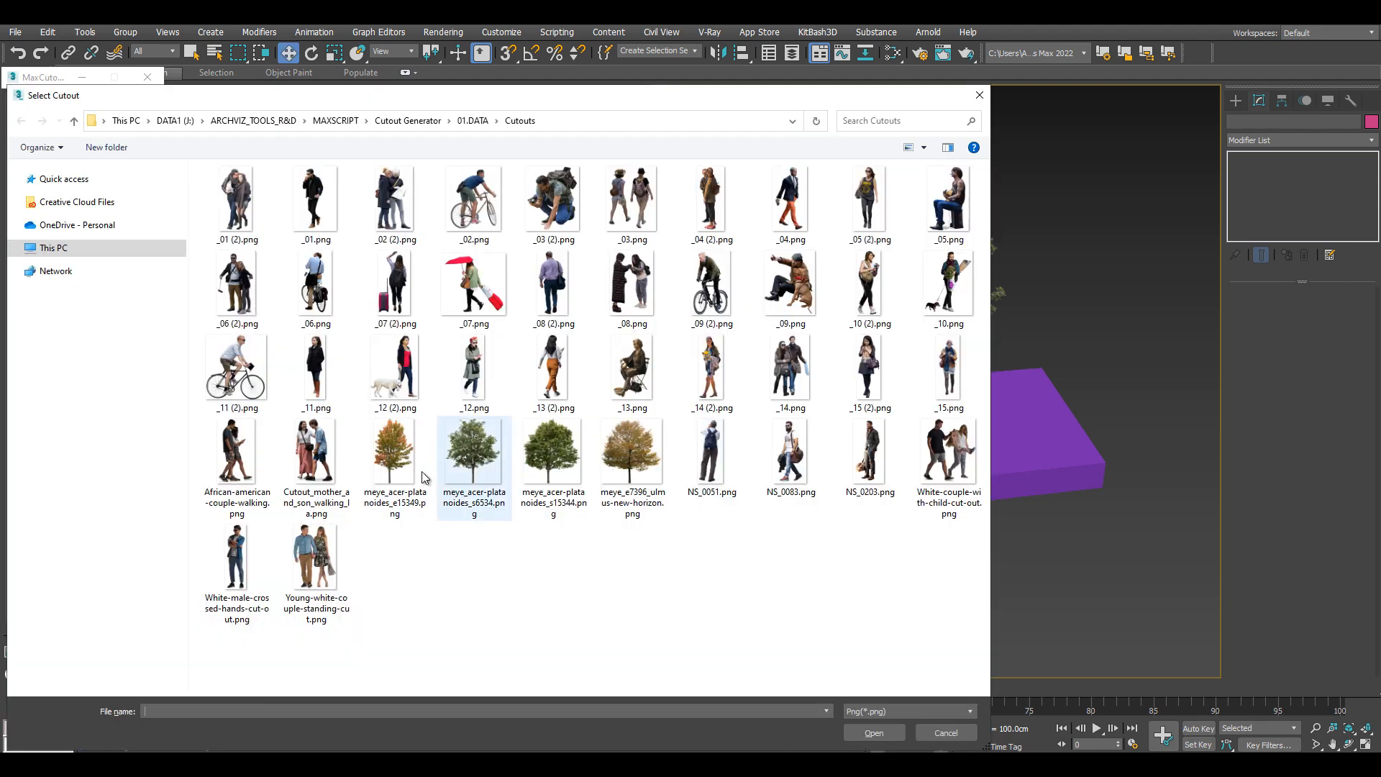
pyautogui.press('Escape')
pyautogui.click(1009, 430)
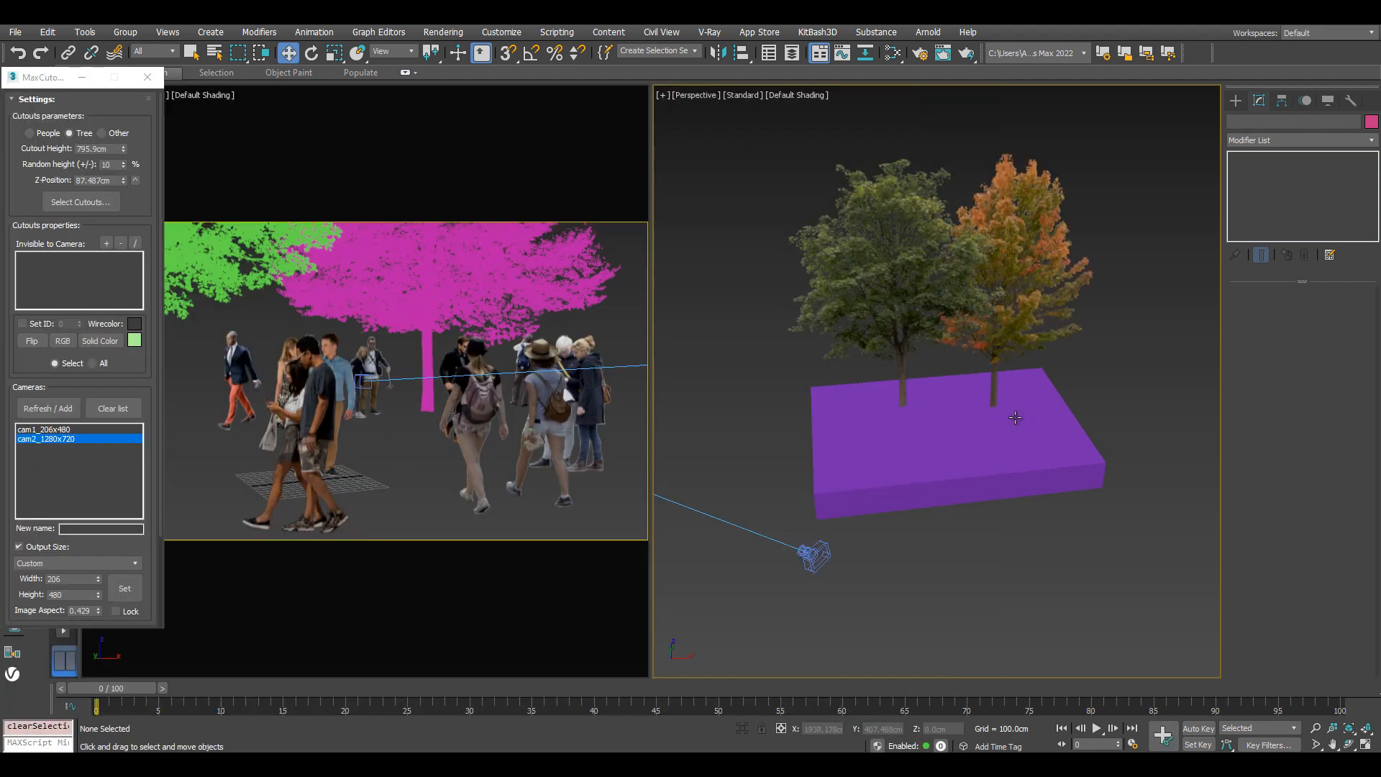
# Show edged faces and check the orange tree MC14's Z coordinate and base against the top of the box
pyautogui.scroll(3, 1015, 418)
pyautogui.keyDown('alt'); pyautogui.moveTo(1014, 418); pyautogui.dragTo(944, 350, button='middle'); pyautogui.keyUp('alt')
pyautogui.scroll(-4, 944, 350)
pyautogui.keyDown('alt'); pyautogui.moveTo(1028, 478); pyautogui.dragTo(1124, 508, button='middle'); pyautogui.keyUp('alt')
pyautogui.click(1099, 459)
pyautogui.scroll(3, 1099, 464)
pyautogui.press('F4')
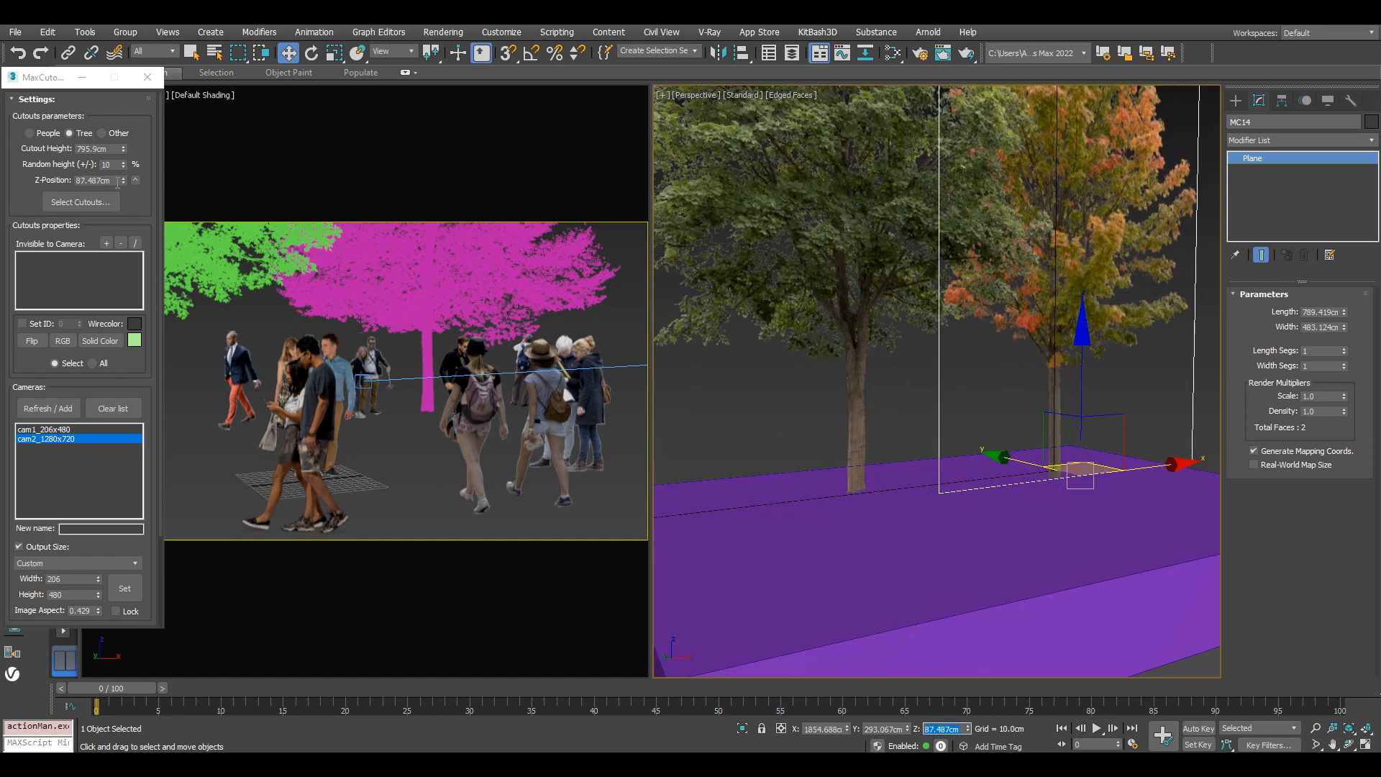
pyautogui.scroll(-5, 911, 486)
pyautogui.keyDown('alt'); pyautogui.moveTo(910, 486); pyautogui.dragTo(975, 412, button='middle'); pyautogui.keyUp('alt')
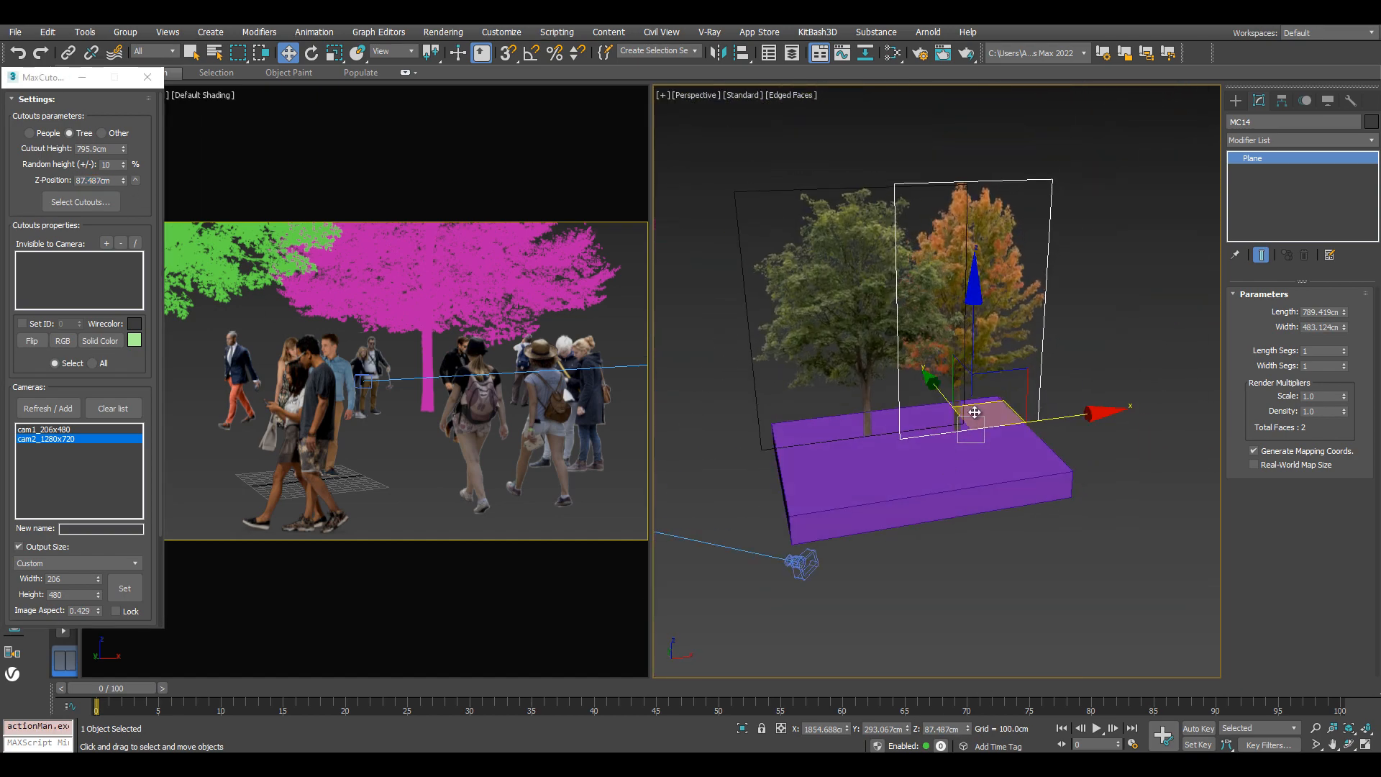
pyautogui.click(1042, 533)
pyautogui.keyDown('alt'); pyautogui.moveTo(1042, 533); pyautogui.dragTo(970, 538, button='middle'); pyautogui.keyUp('alt')
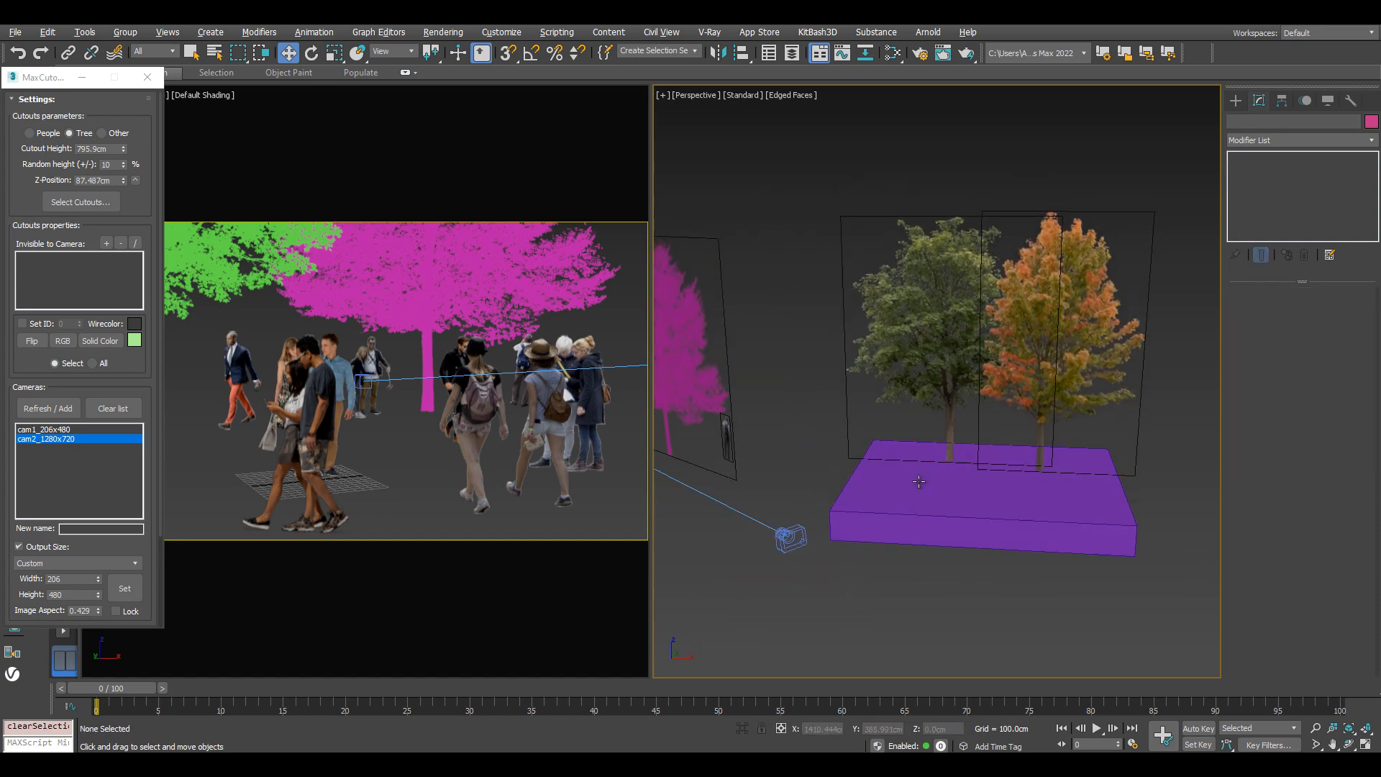